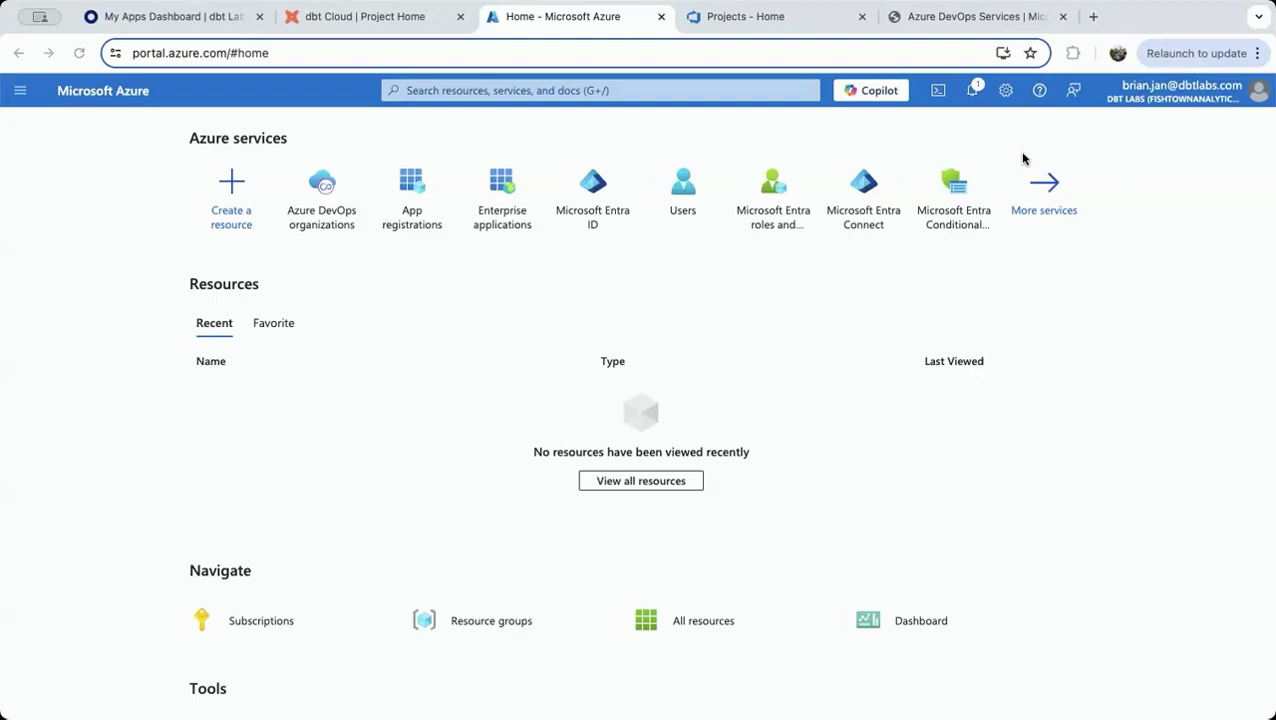
# Start a new app registration named "dbt Labs Azure DevOps App" that supports accounts in any organizational directory (Multitenant)
pyautogui.click(412, 192)
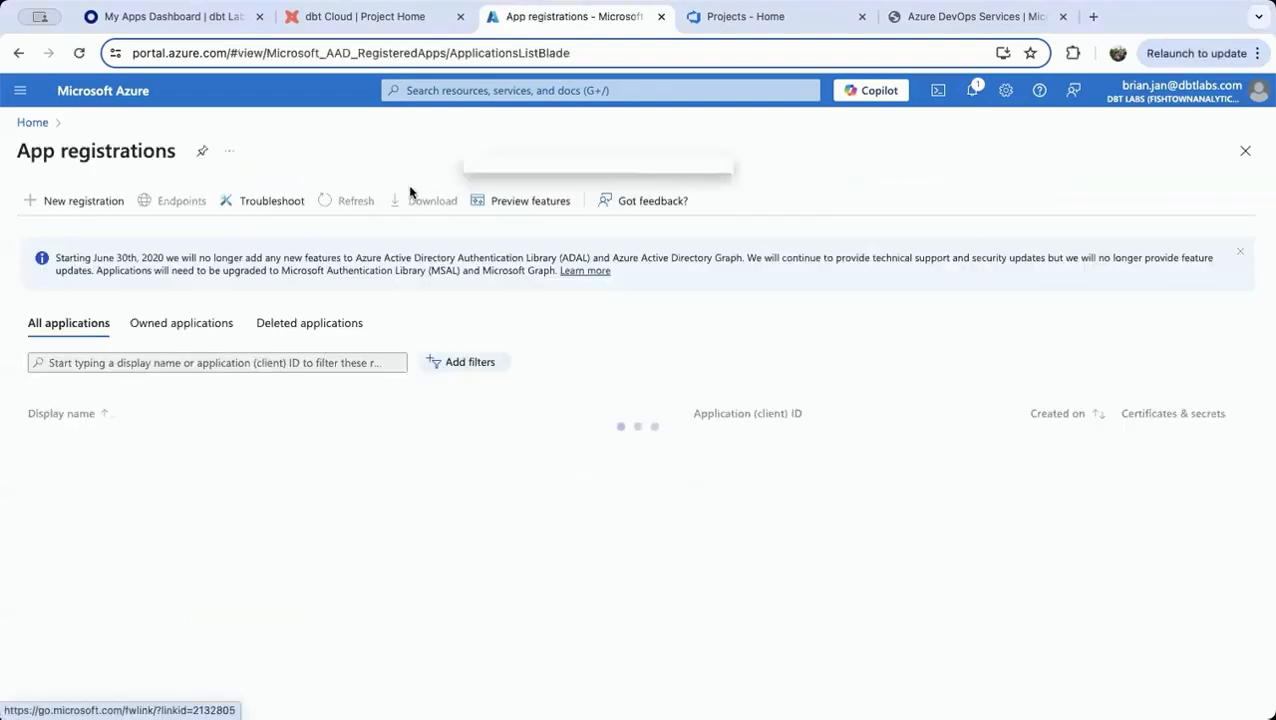
pyautogui.click(64, 205)
pyautogui.write('d')
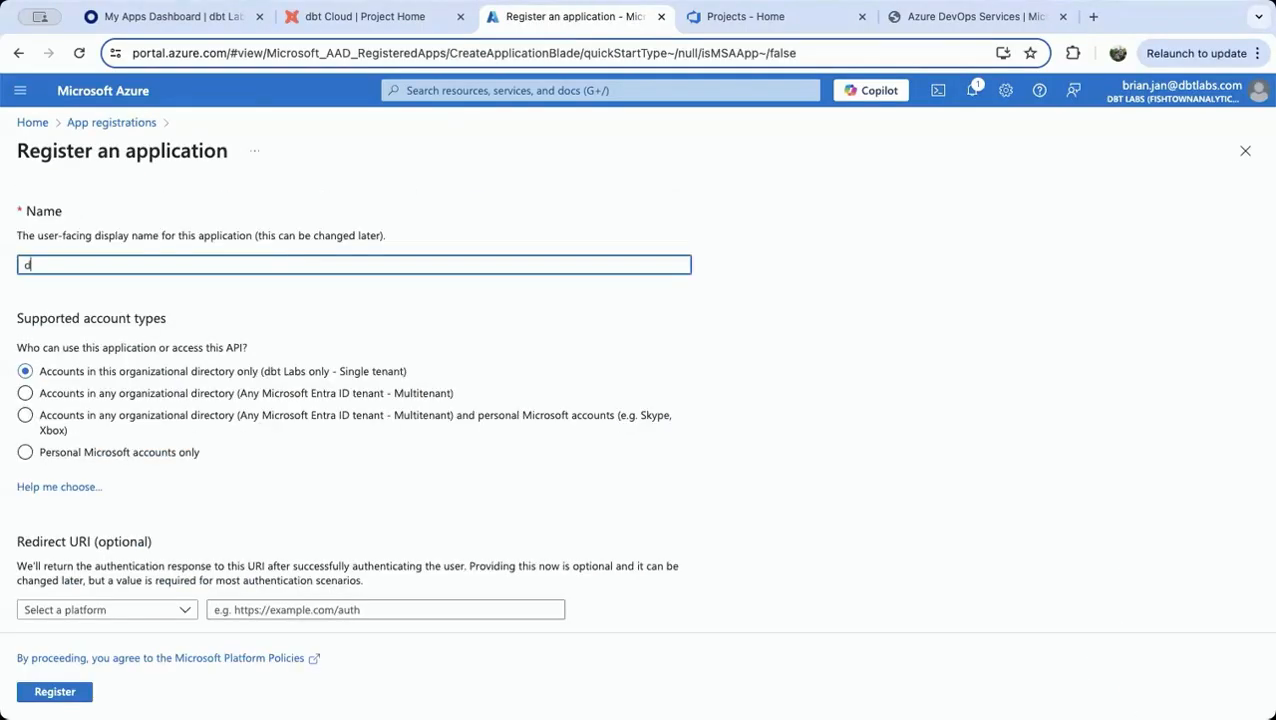
pyautogui.write('bt Labs Azure DevOps App')
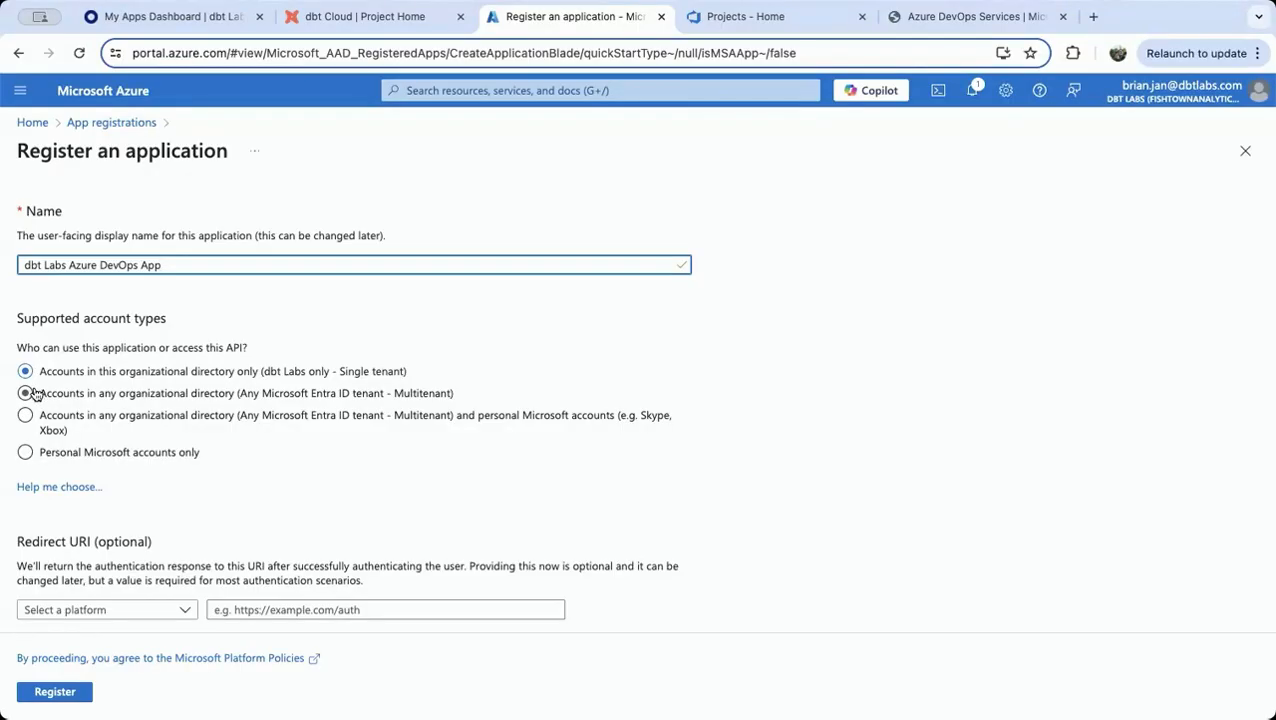
pyautogui.click(25, 394)
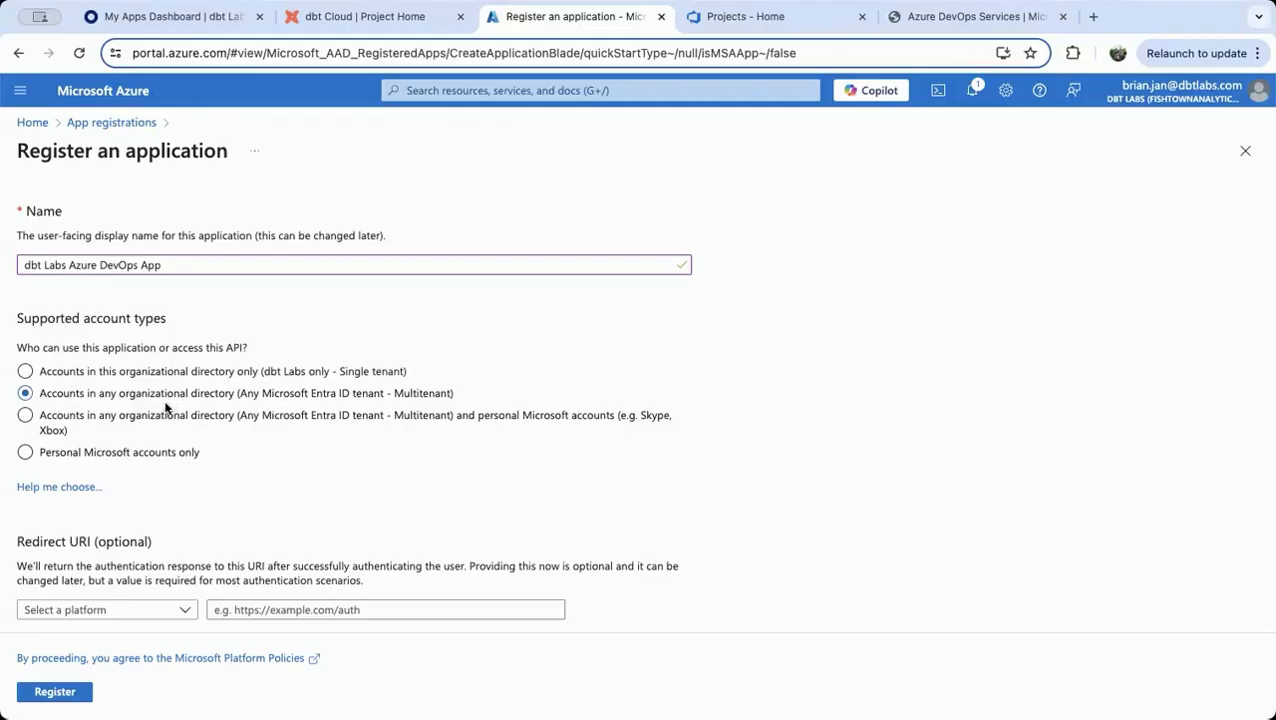
pyautogui.click(175, 609)
pyautogui.click(175, 609)
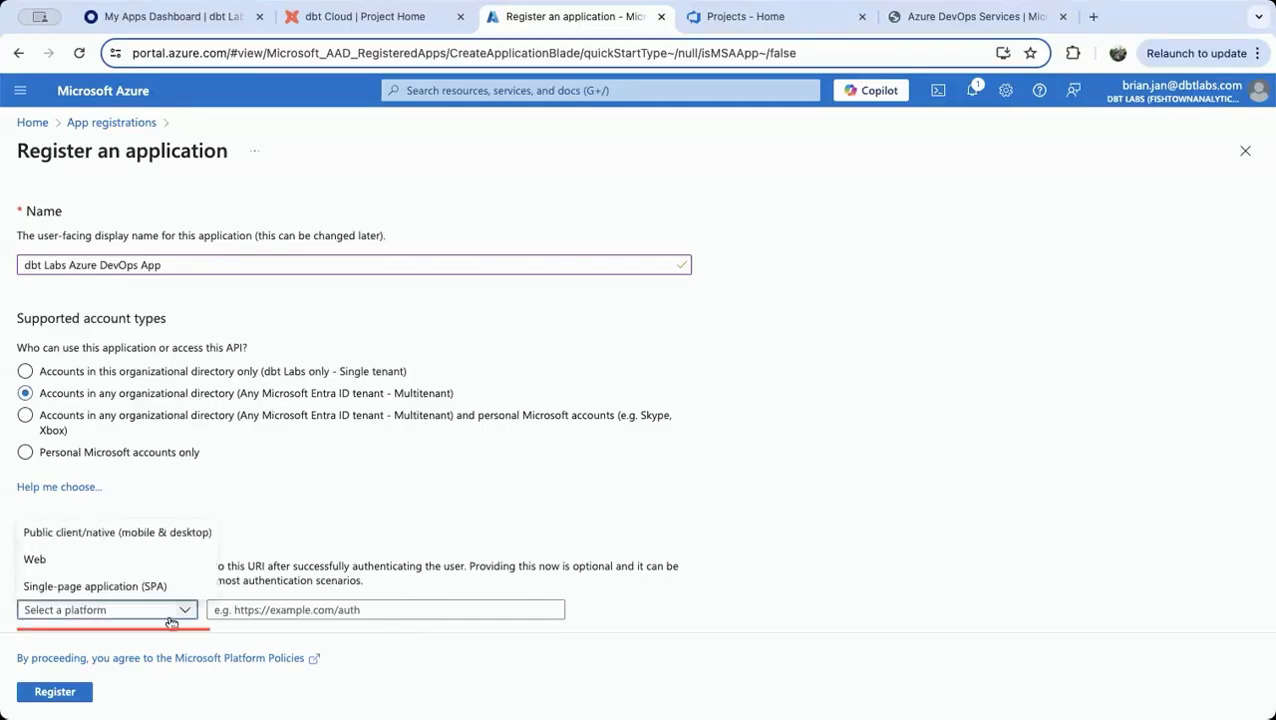
pyautogui.click(113, 562)
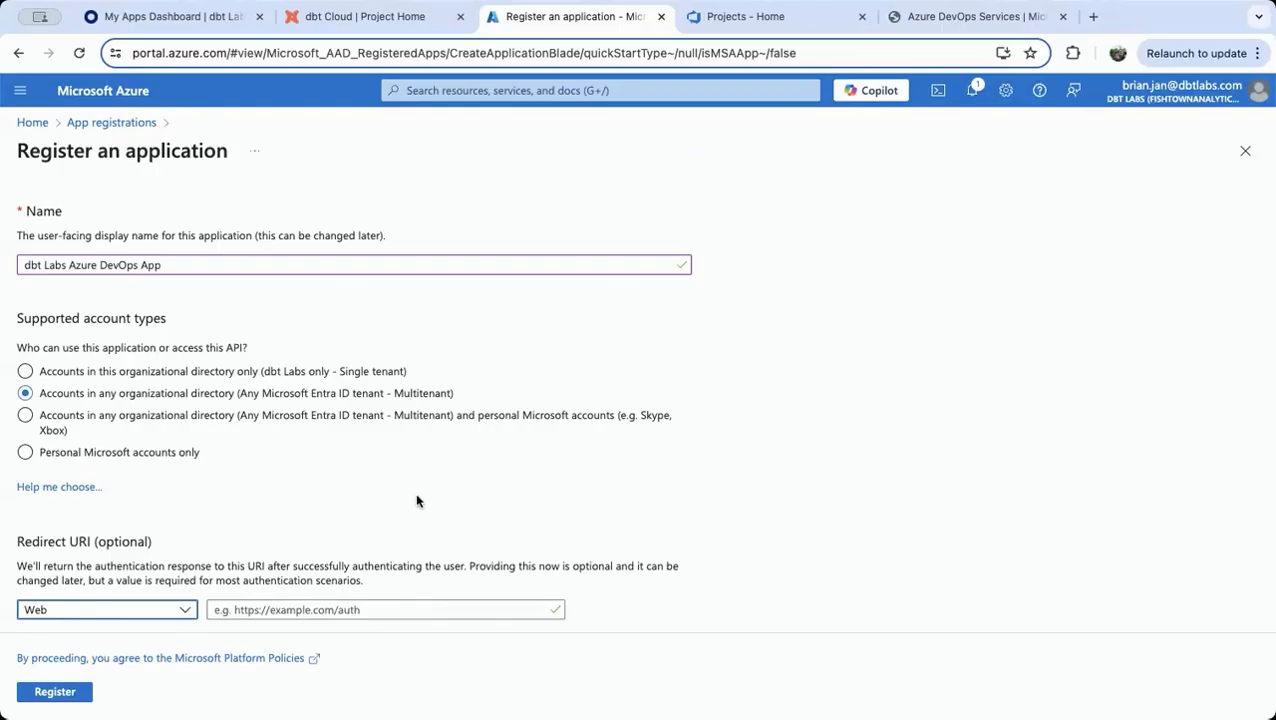
pyautogui.click(376, 609)
pyautogui.write('h')
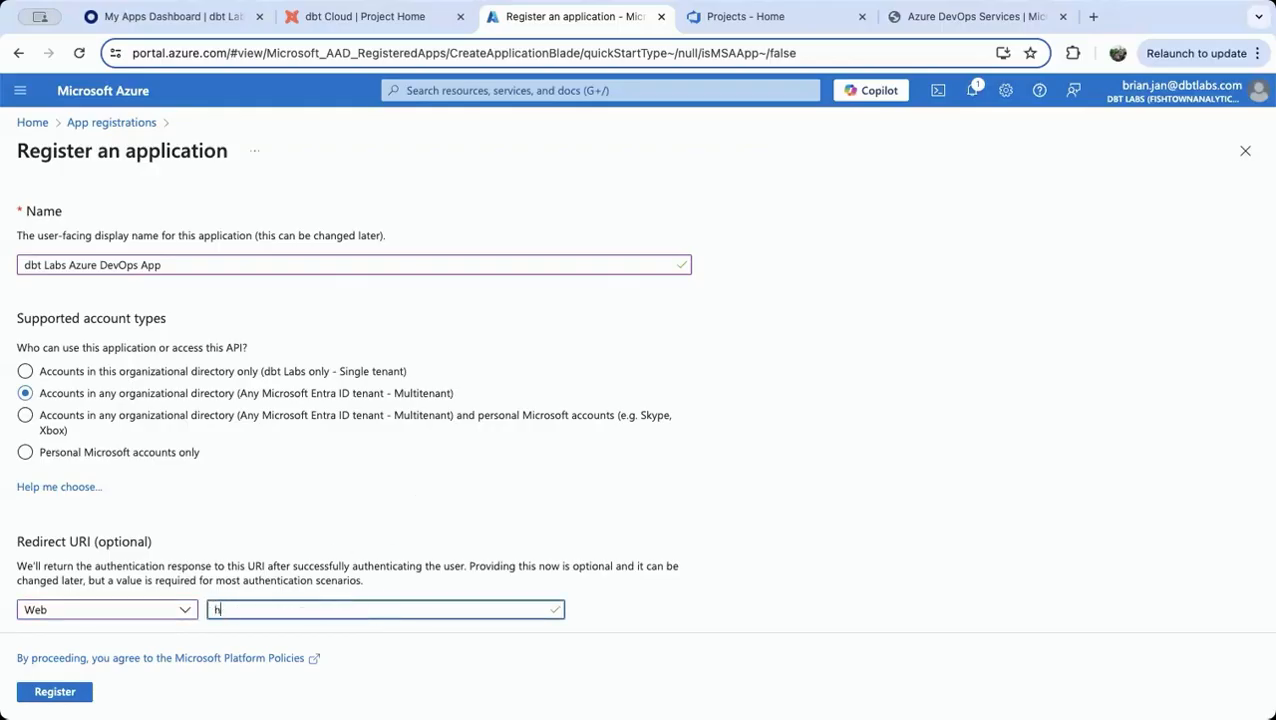
pyautogui.write('ttps://cloud.getdbt.com/comple')
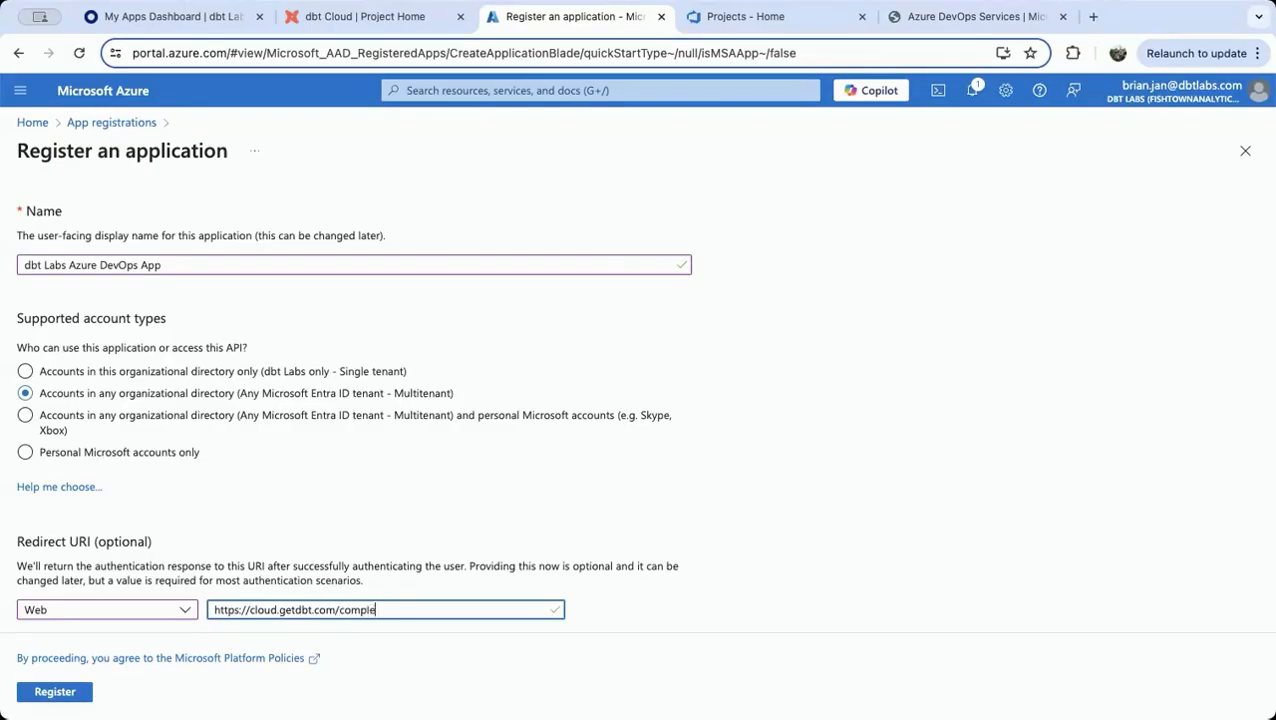
pyautogui.write('te/azuer')
pyautogui.write('_active_directory')
pyautogui.scroll(-1, 648, 384)
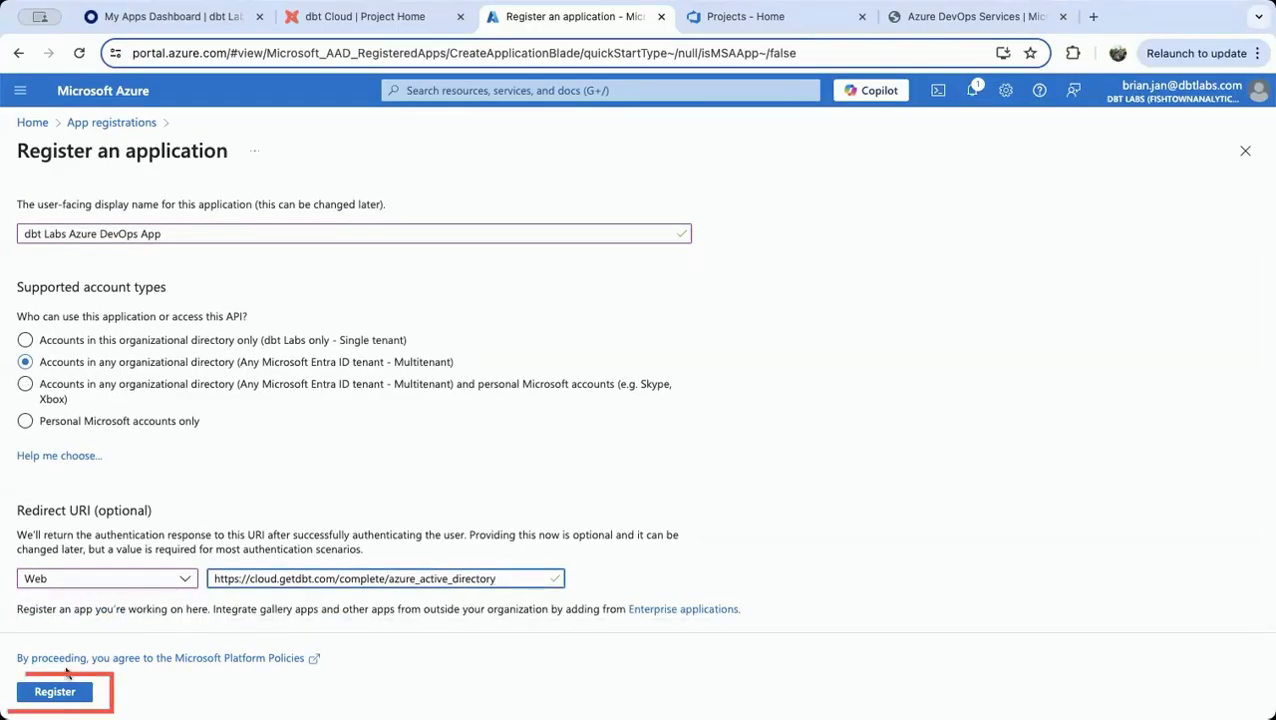
pyautogui.click(54, 693)
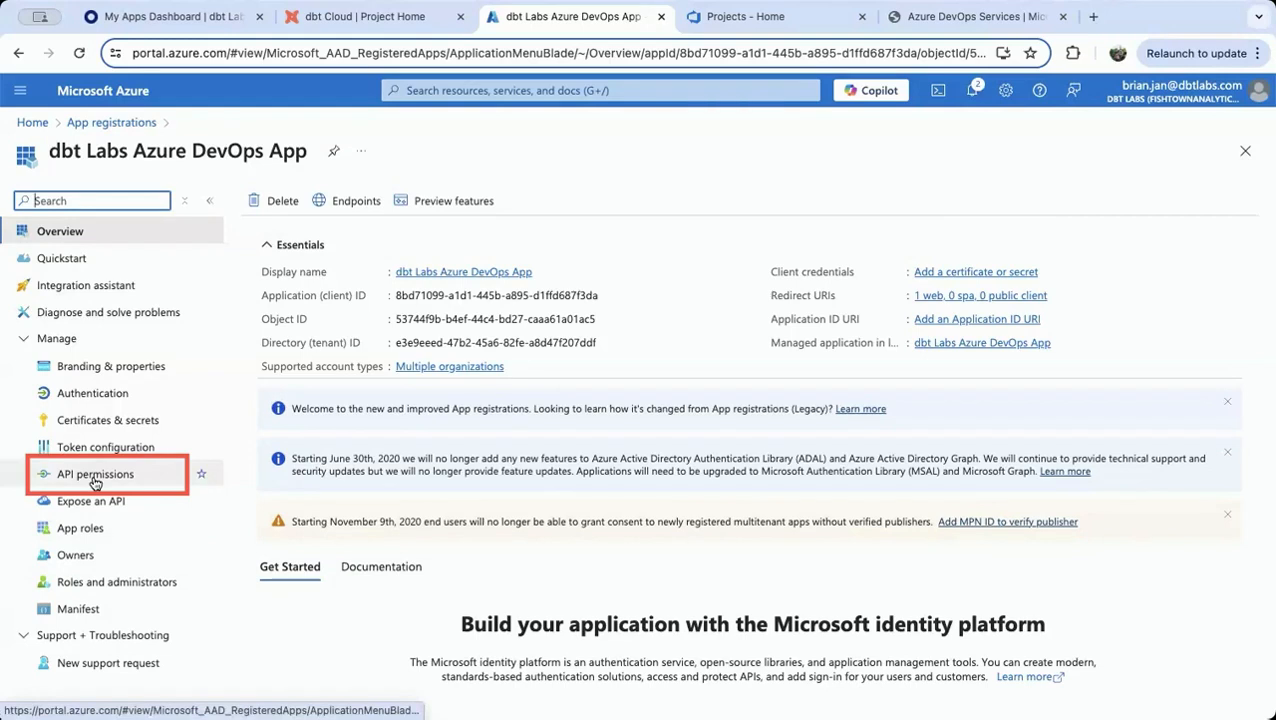
# Remove the Microsoft Graph User.Read permission from the app's configured API permissions
pyautogui.click(95, 476)
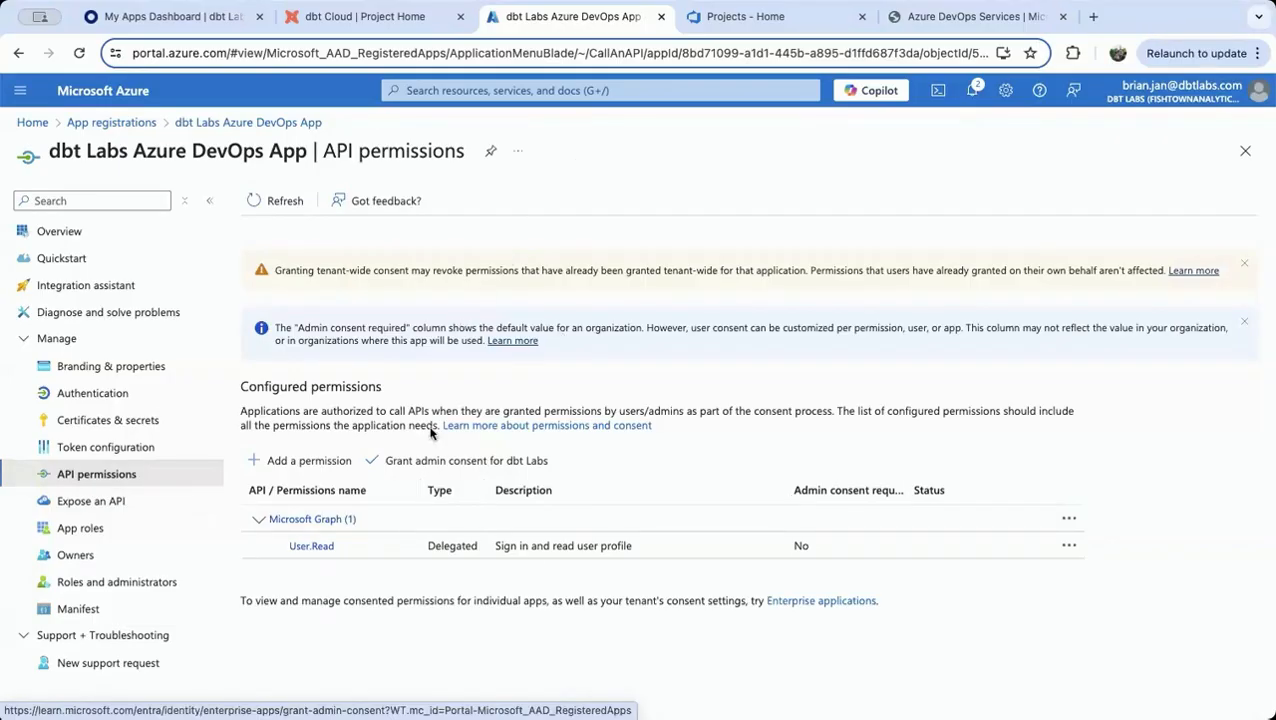
pyautogui.click(1069, 545)
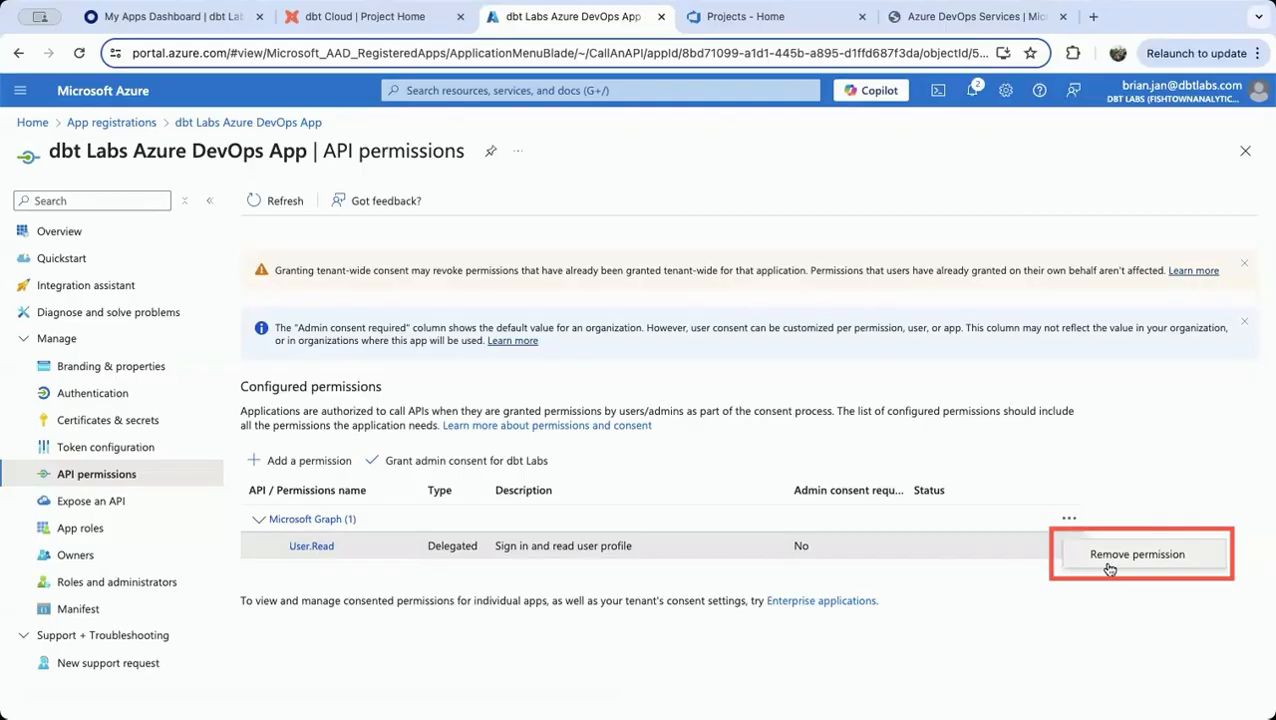
pyautogui.click(1109, 568)
pyautogui.click(283, 338)
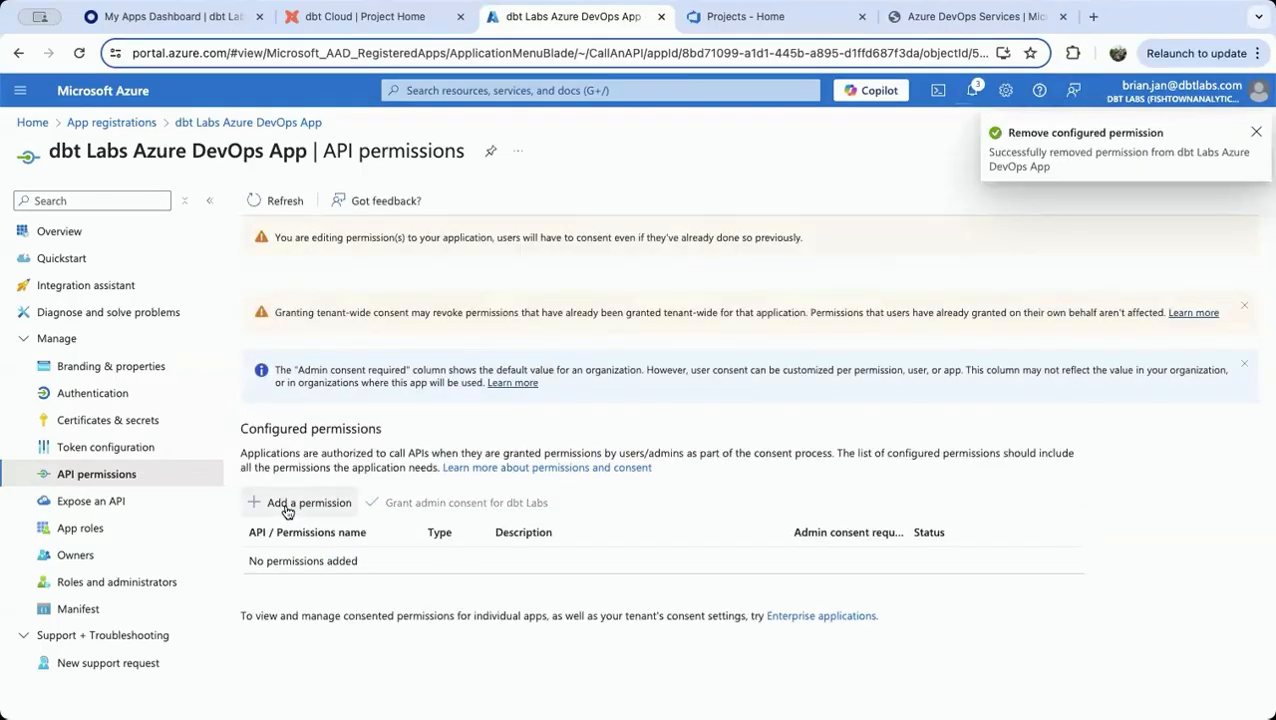
# Add the Azure DevOps user_impersonation delegated permission to the app
pyautogui.click(287, 504)
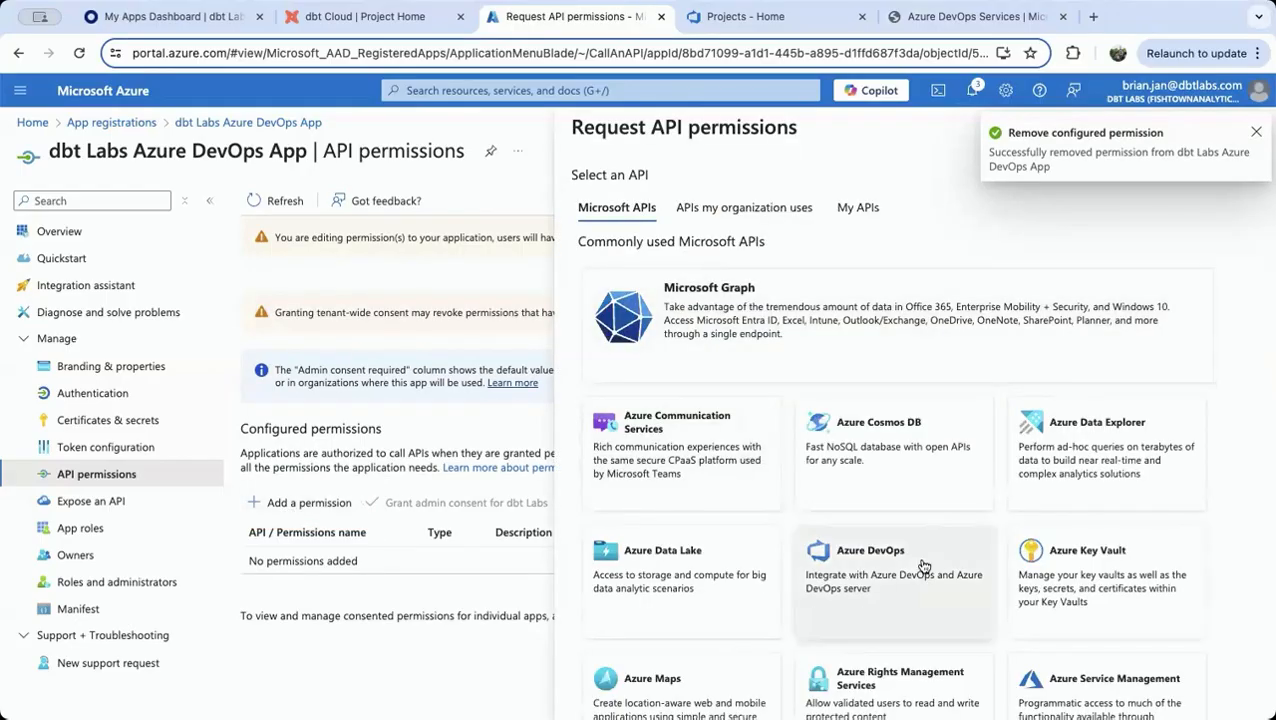
pyautogui.click(862, 588)
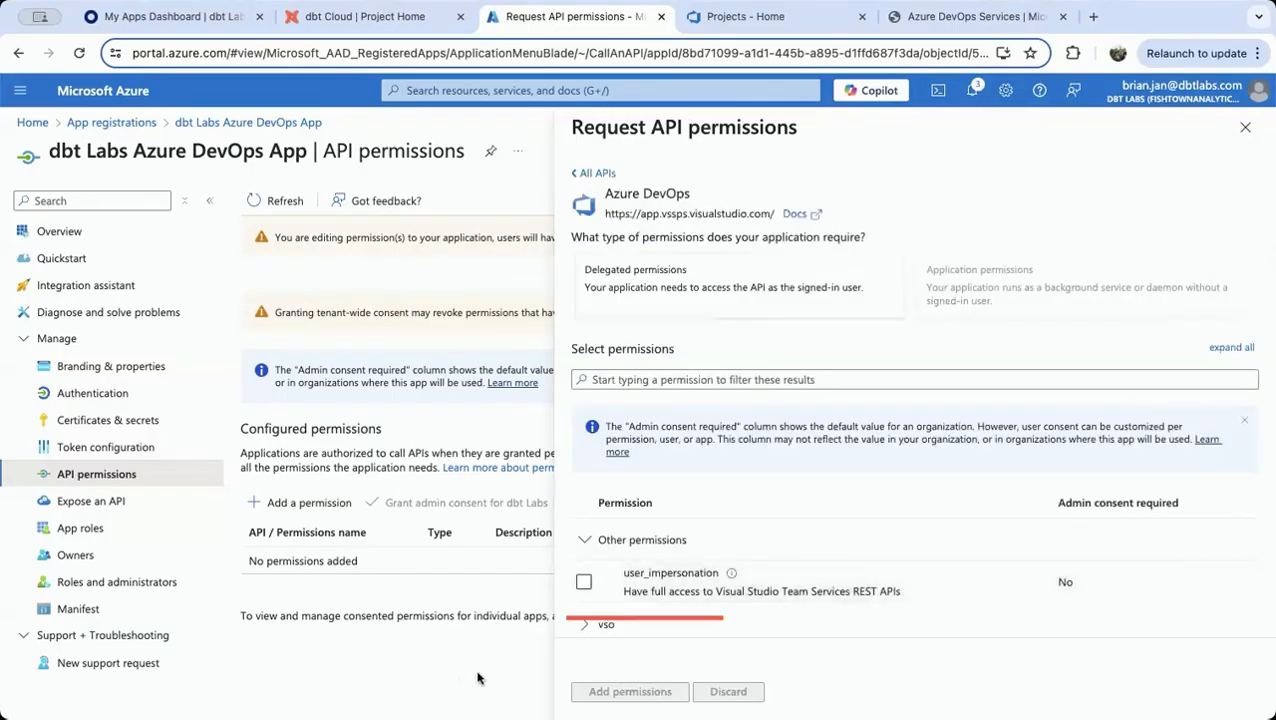
pyautogui.click(583, 582)
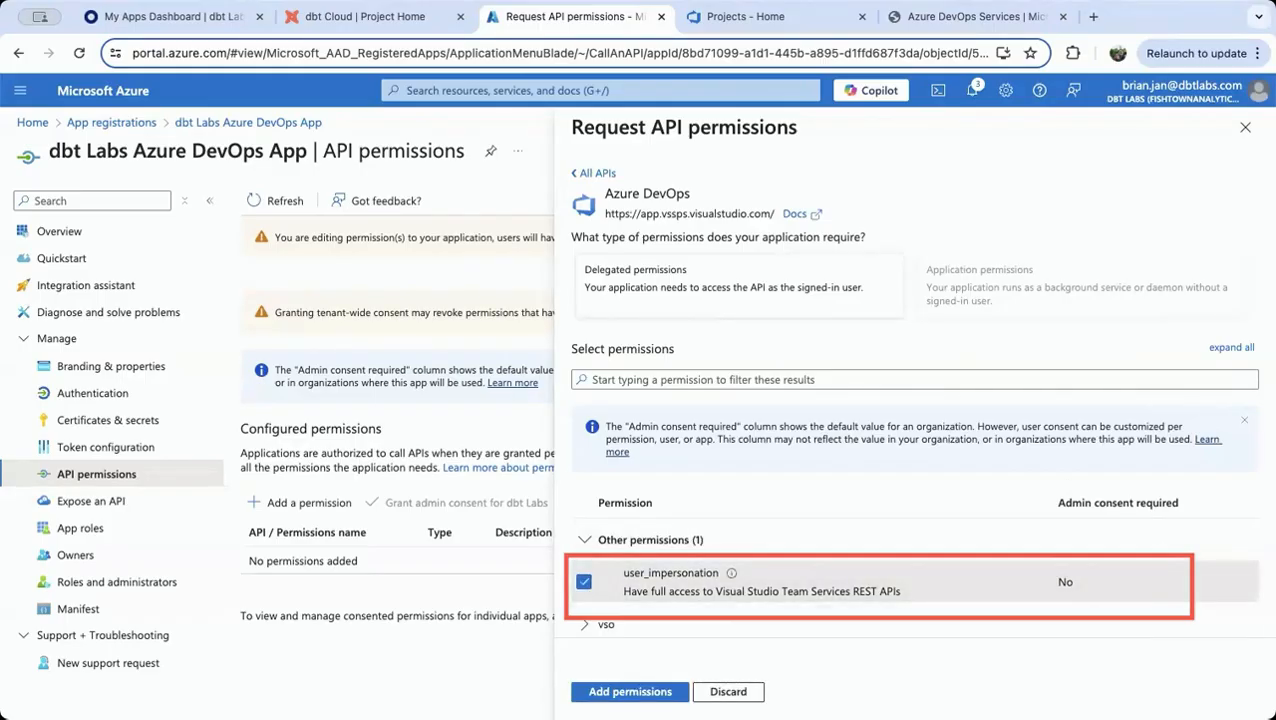
pyautogui.click(648, 690)
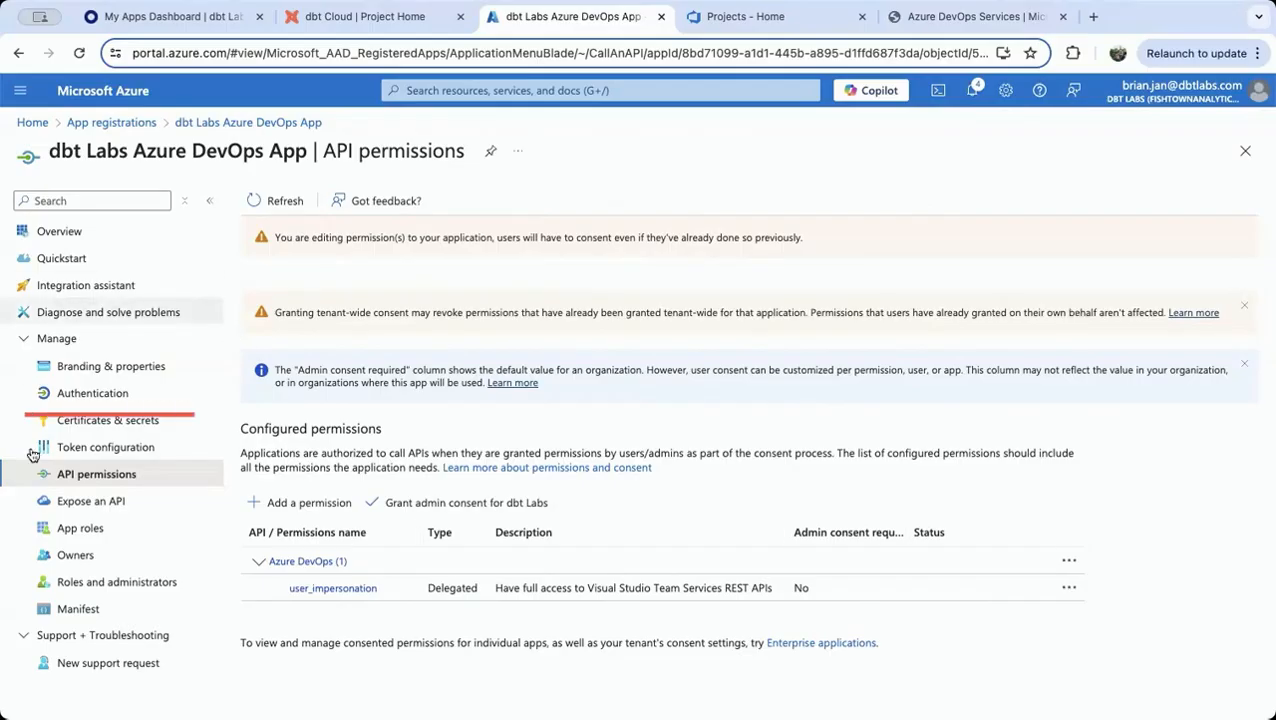
pyautogui.click(119, 396)
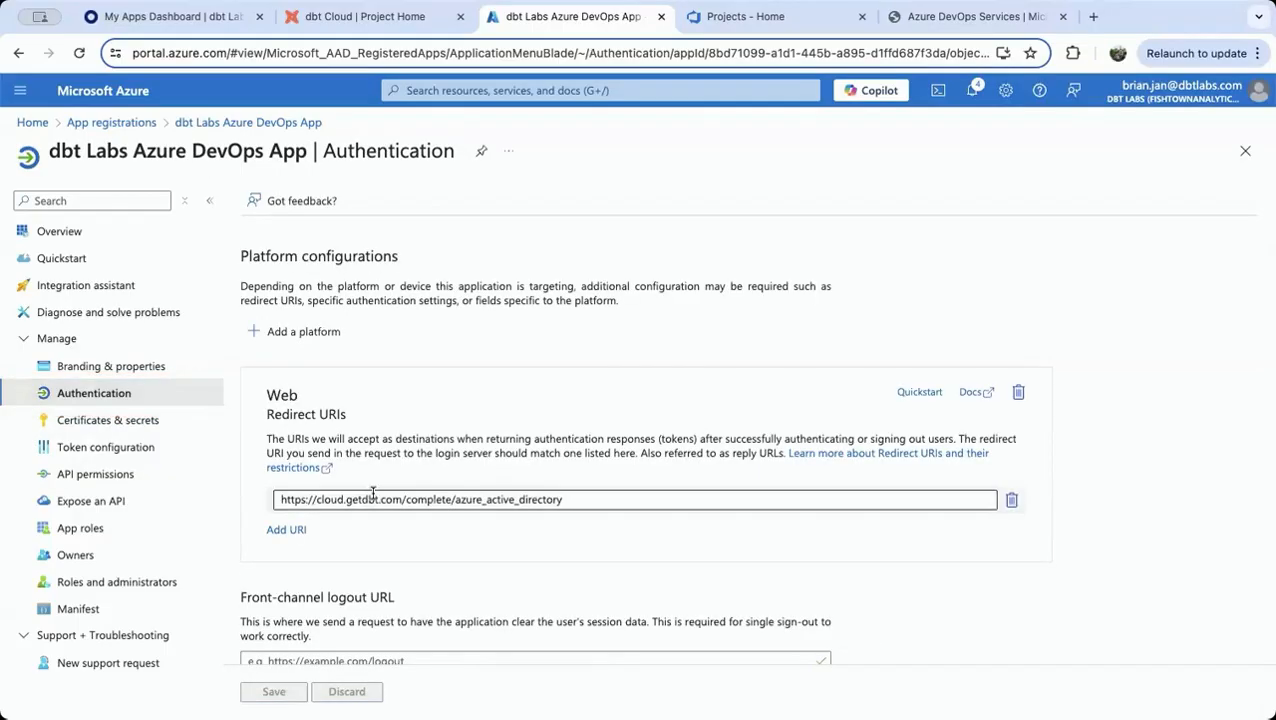
pyautogui.click(285, 531)
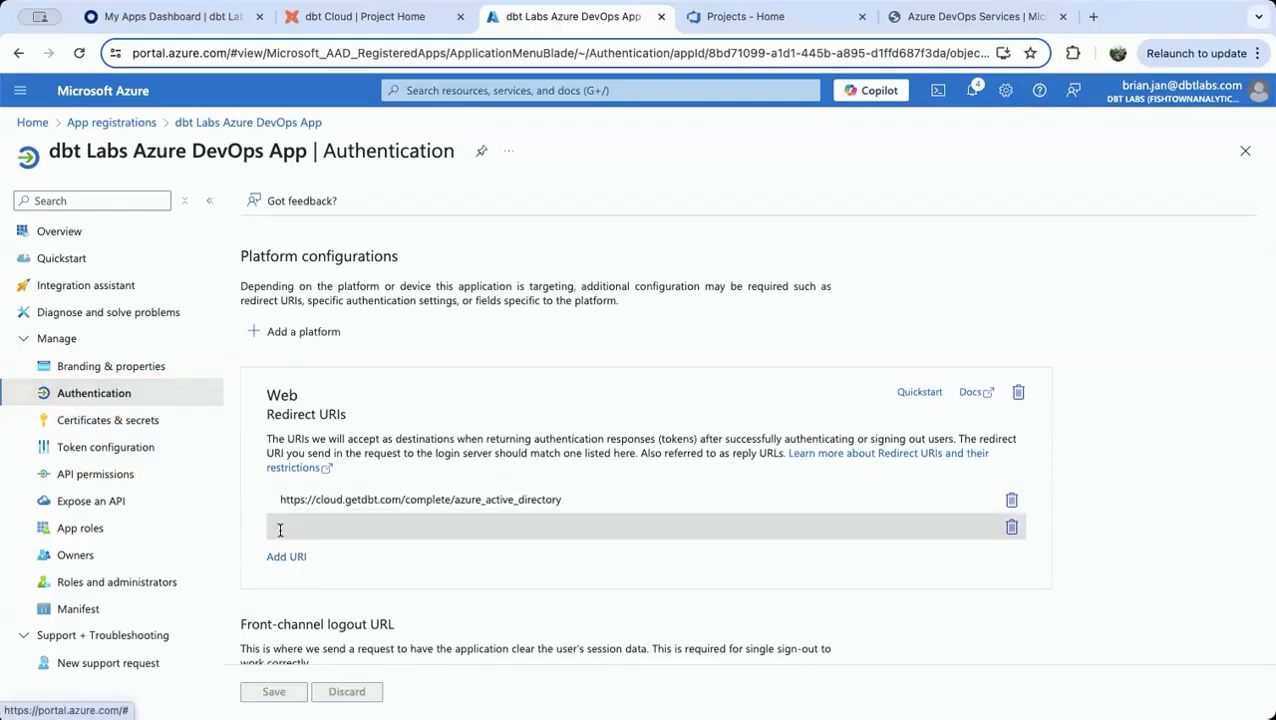
pyautogui.click(308, 526)
pyautogui.write('https:')
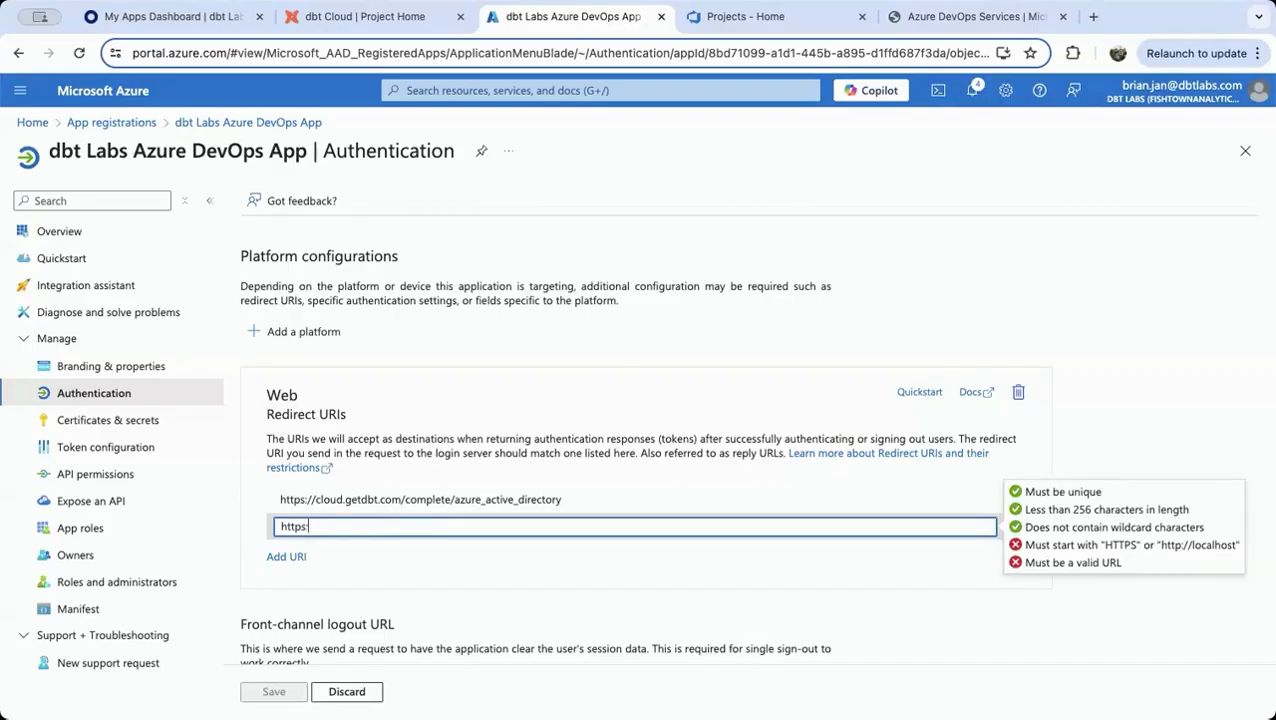
pyautogui.write('//cloud.getdbt.com/complete/azure_active')
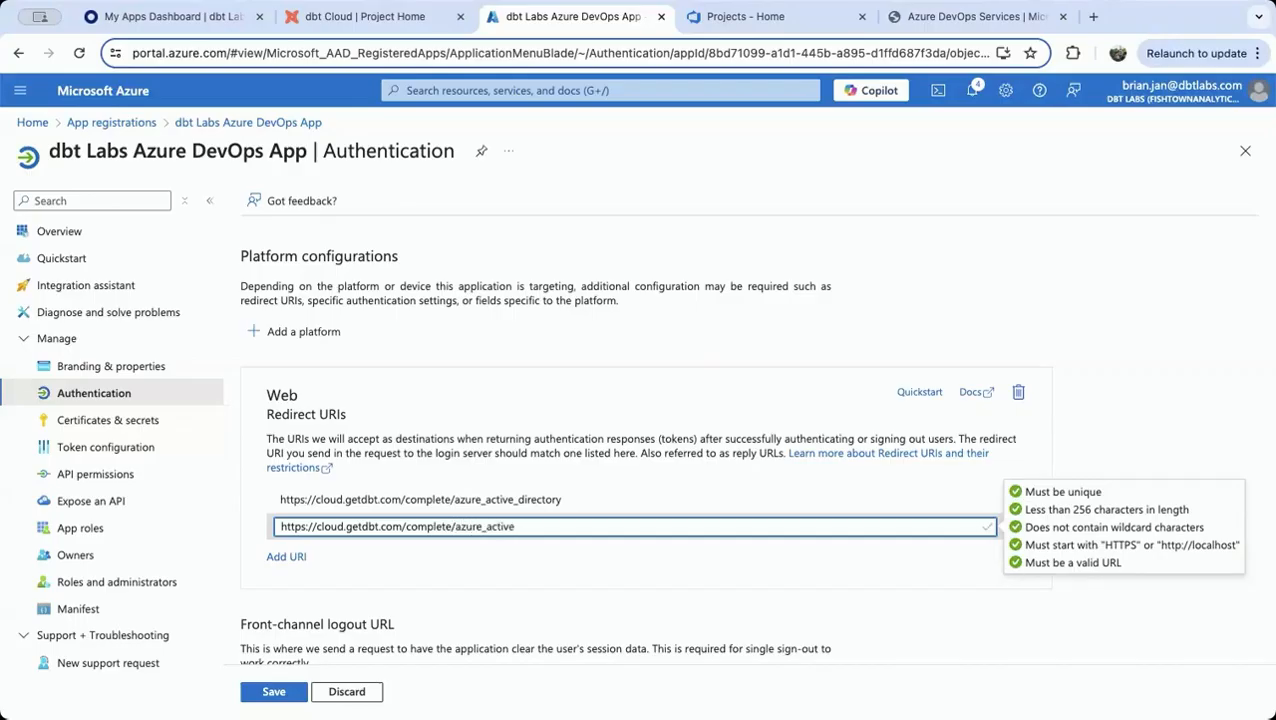
pyautogui.write('_directory')
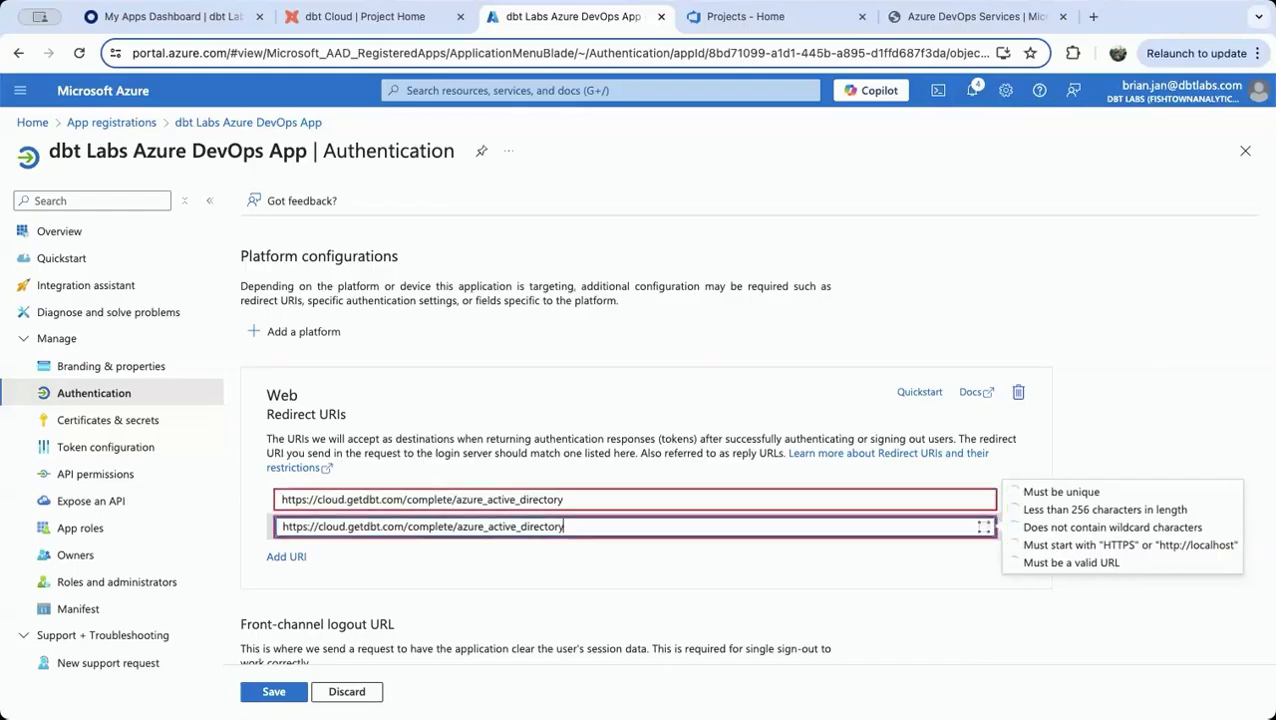
pyautogui.write('_service_user')
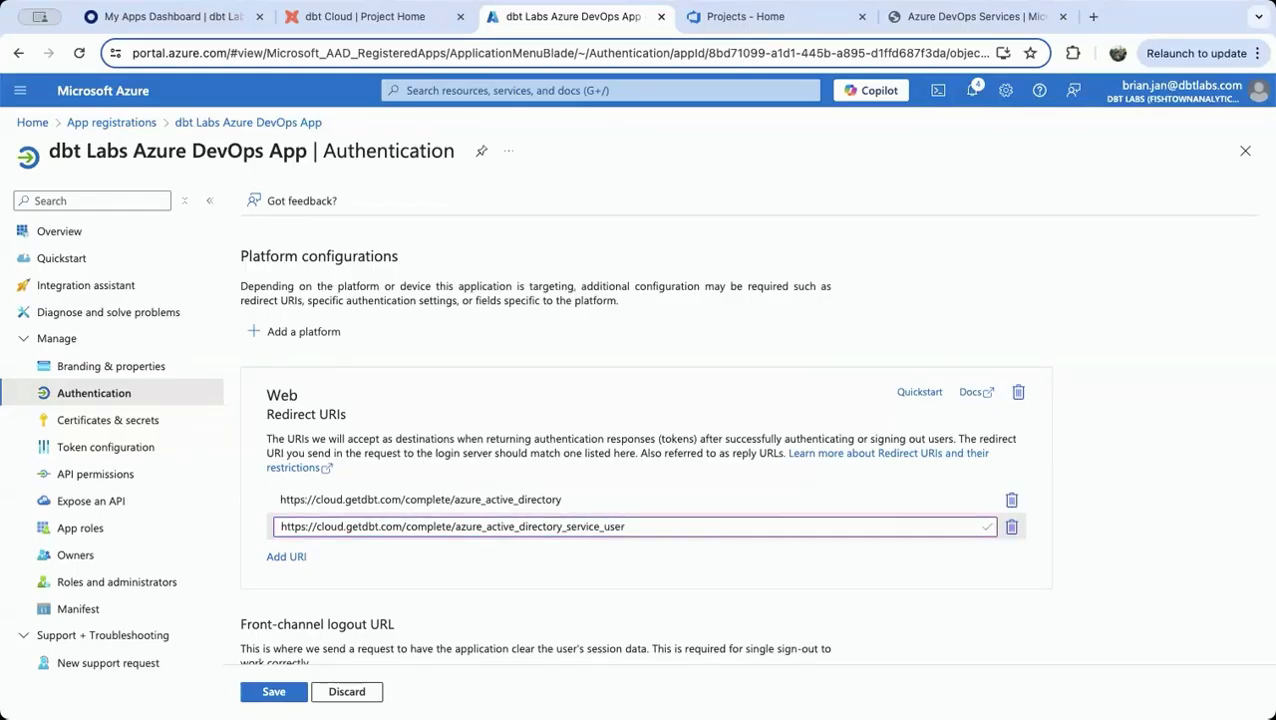
pyautogui.click(273, 691)
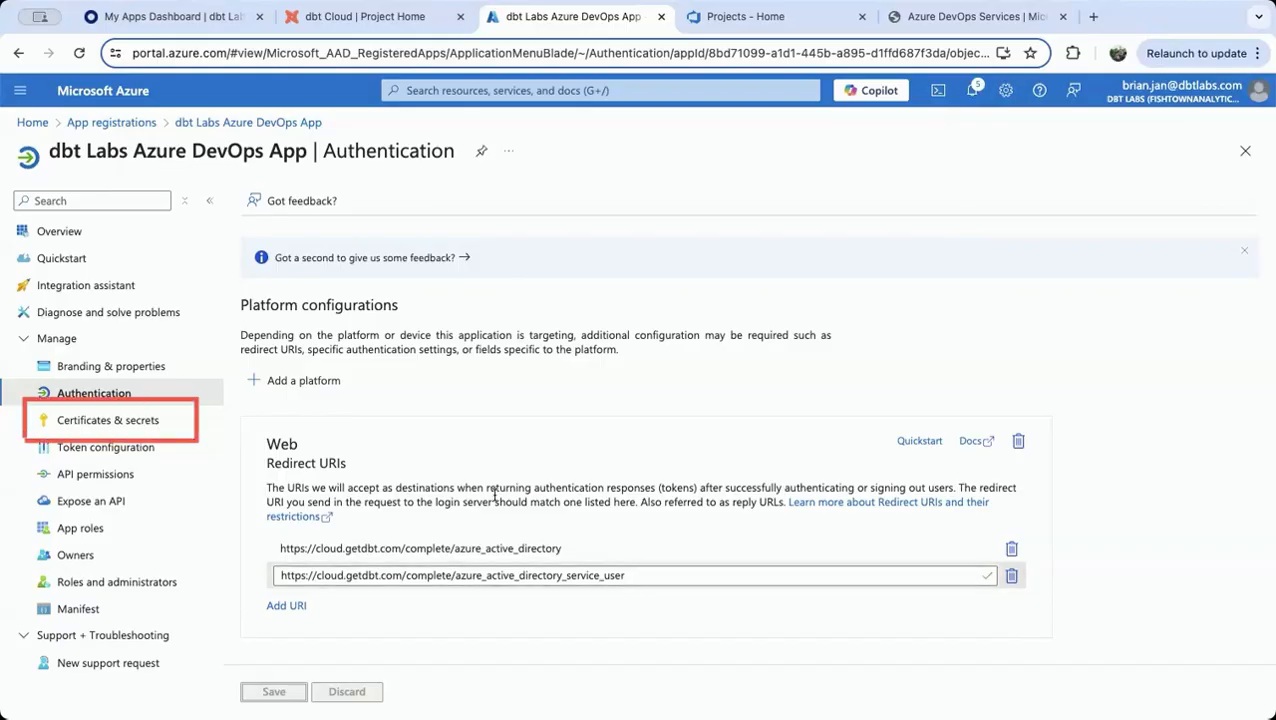
# Create a client secret described as "dbt Cloud Azure DevOps" expiring in 730 days (24 months), and copy its value
pyautogui.click(117, 424)
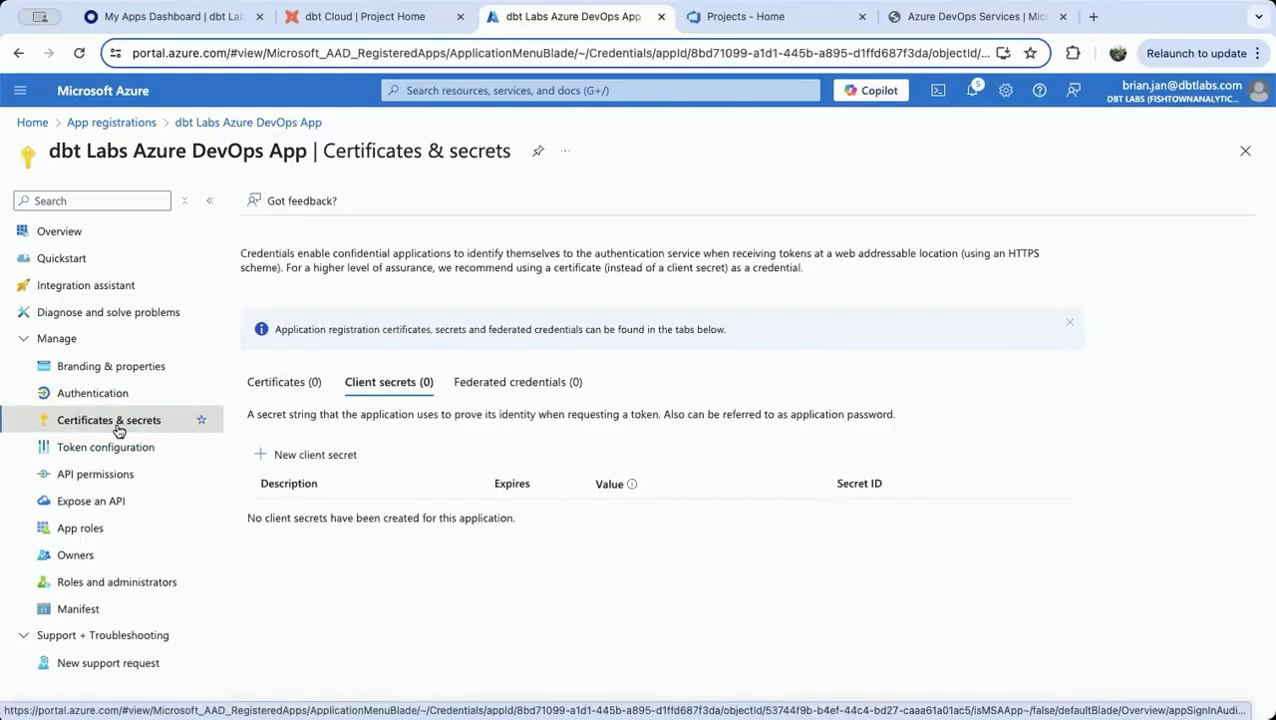
pyautogui.click(271, 457)
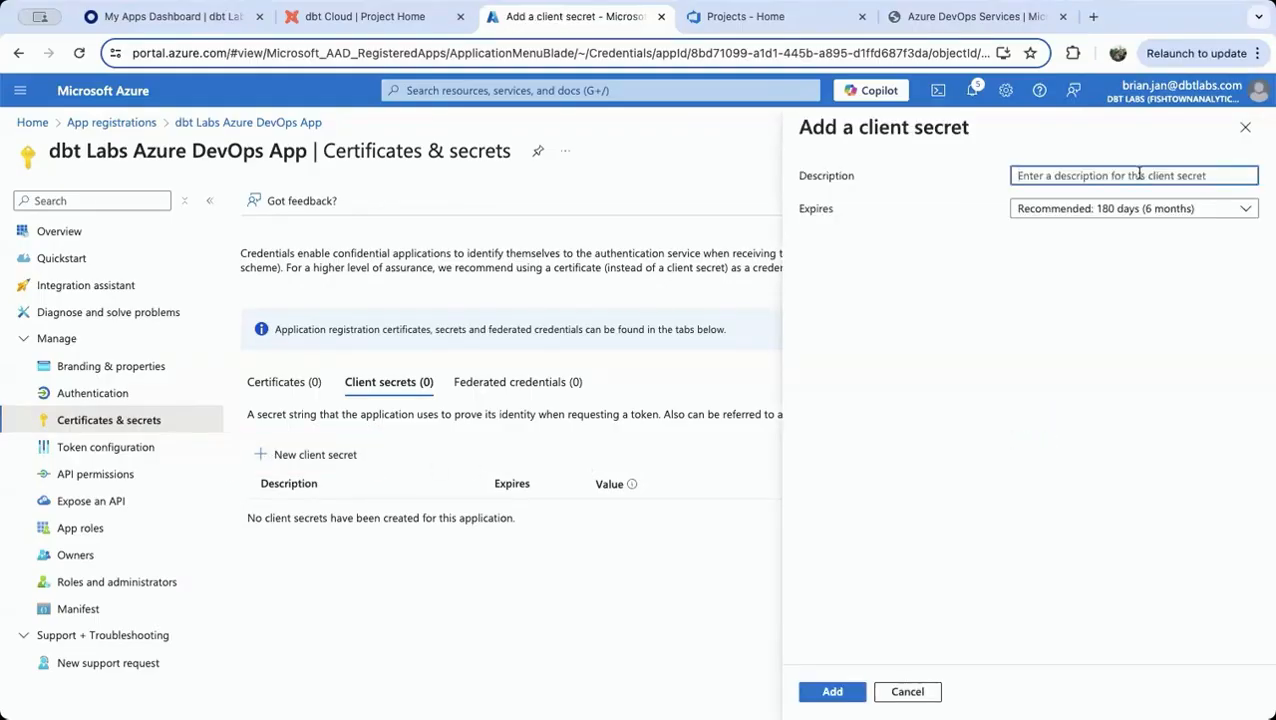
pyautogui.write('dbt Cloud Azure DevOps')
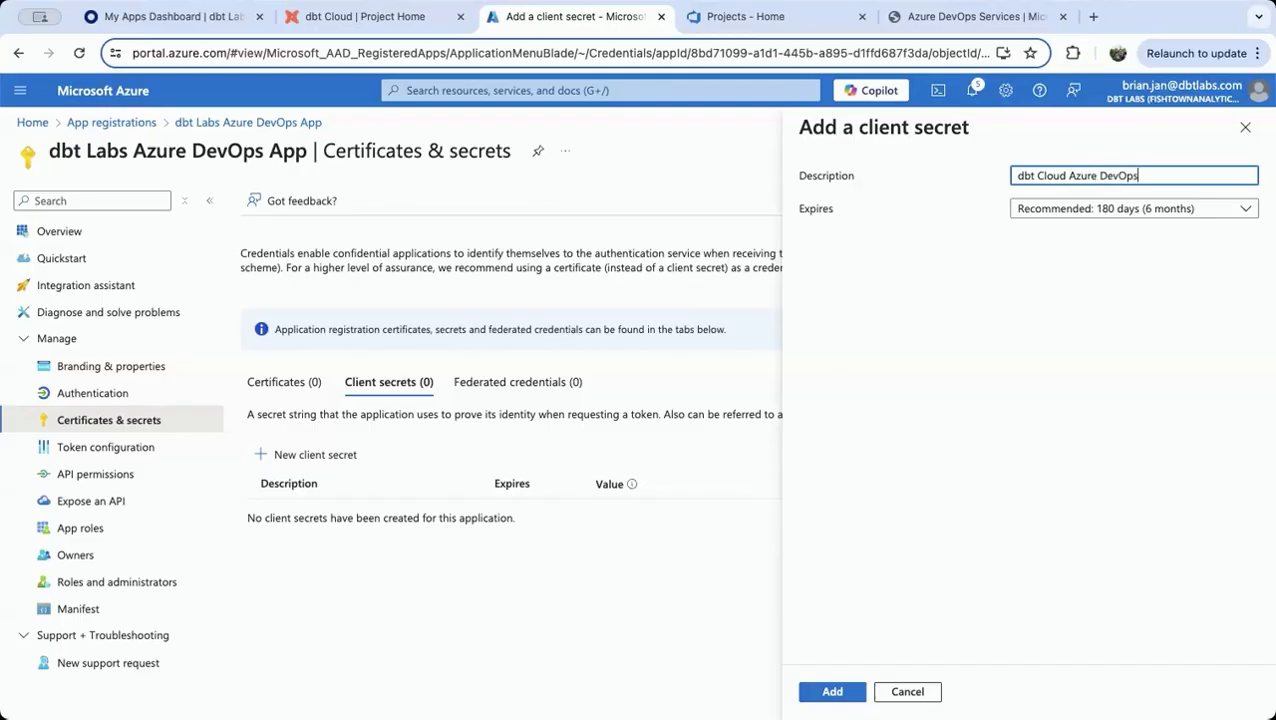
pyautogui.click(1196, 212)
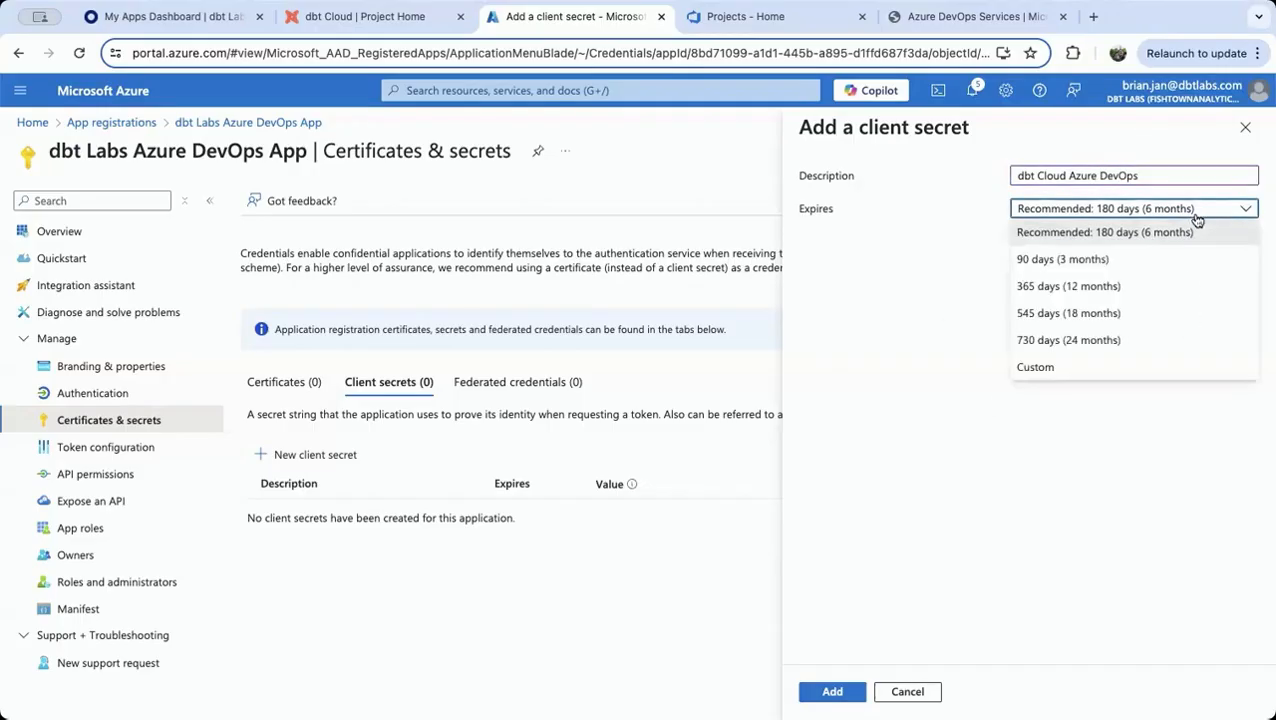
pyautogui.click(1120, 346)
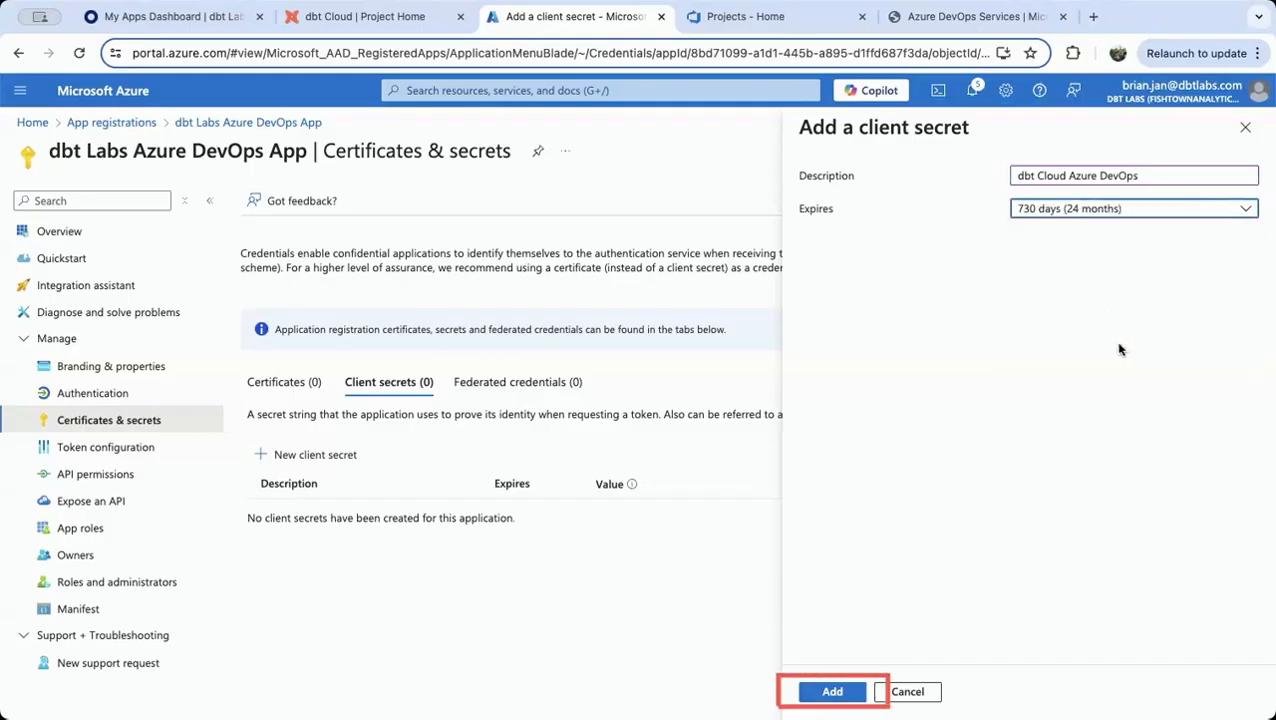
pyautogui.click(831, 693)
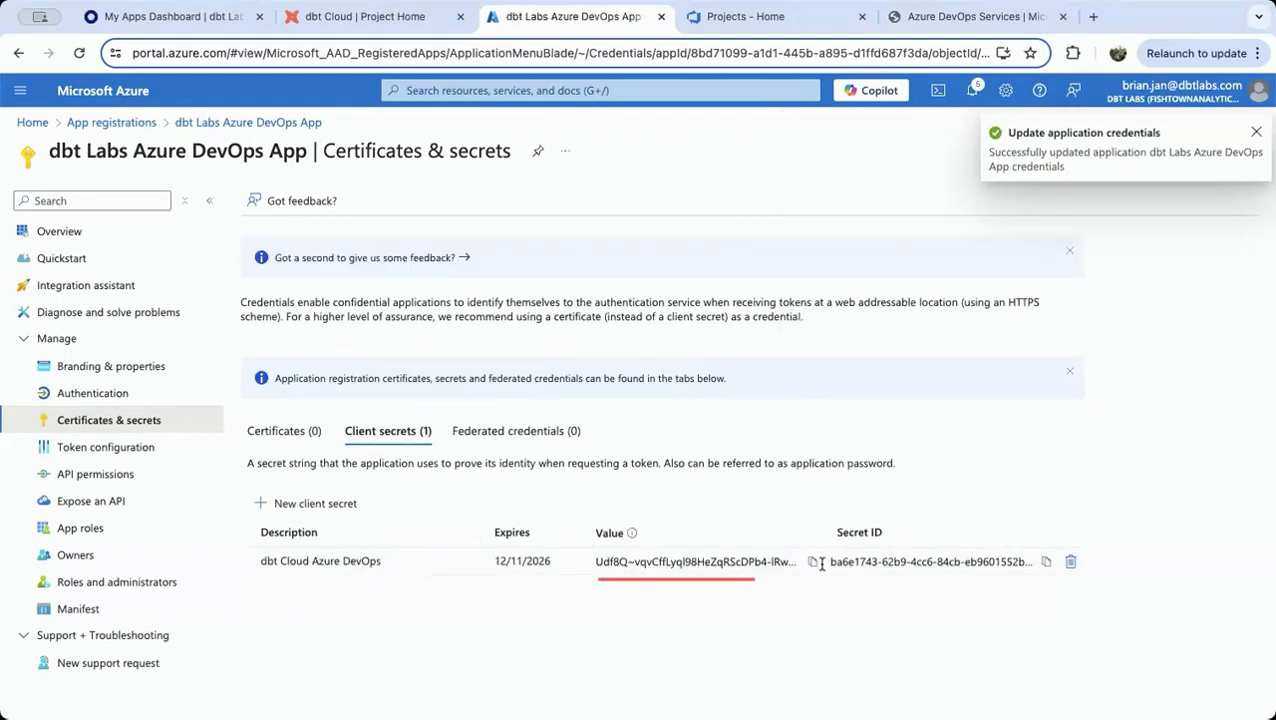
pyautogui.click(813, 563)
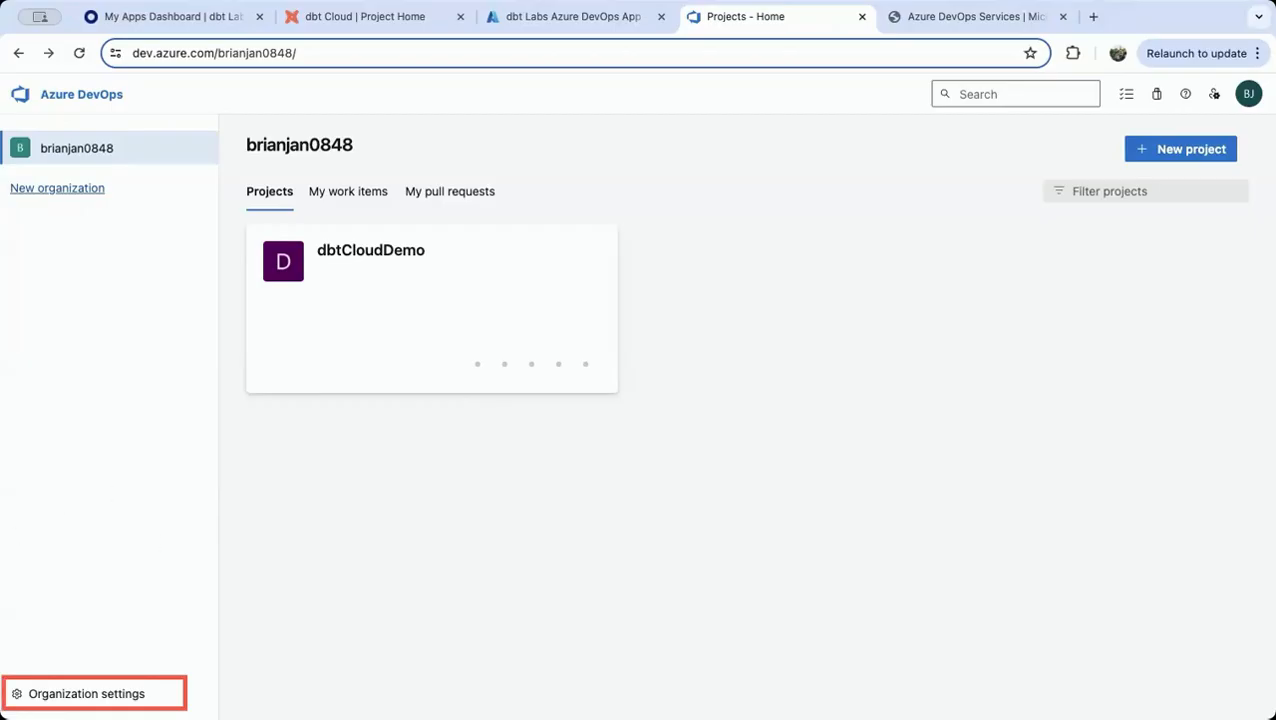
# Check the Azure DevOps organization's Microsoft Entra directory connection in its organization settings
pyautogui.click(95, 693)
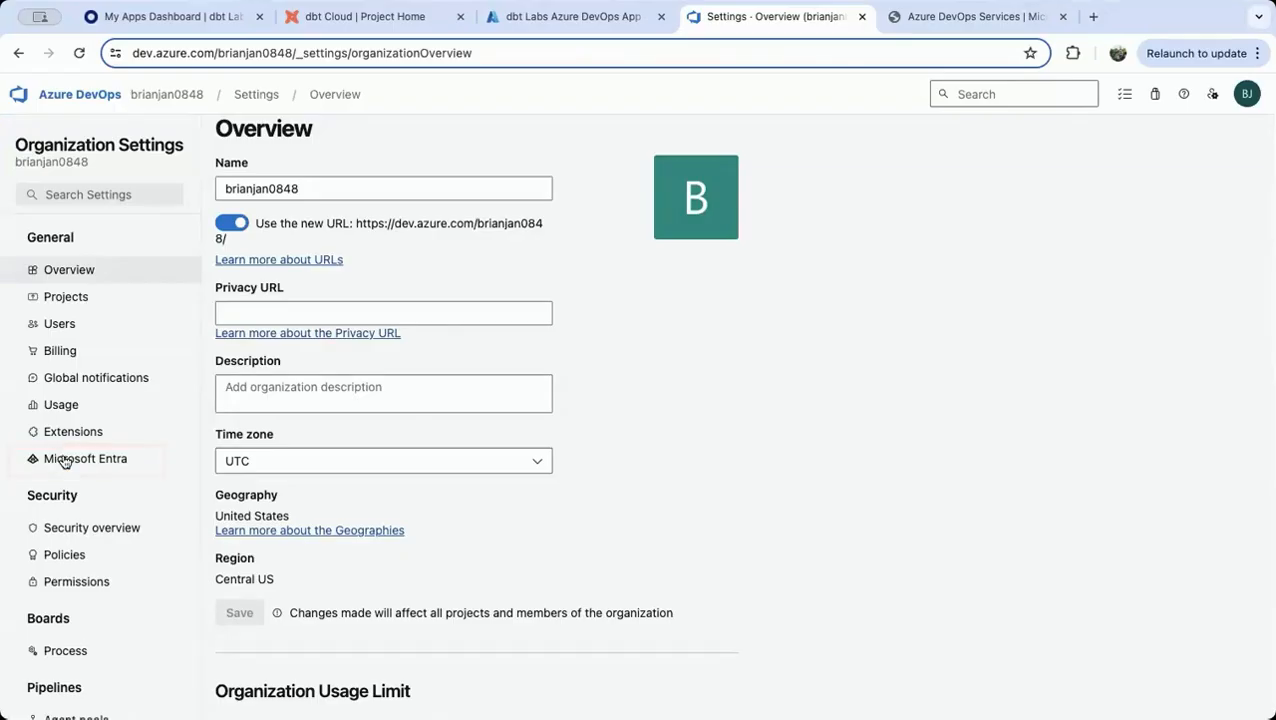
pyautogui.click(63, 460)
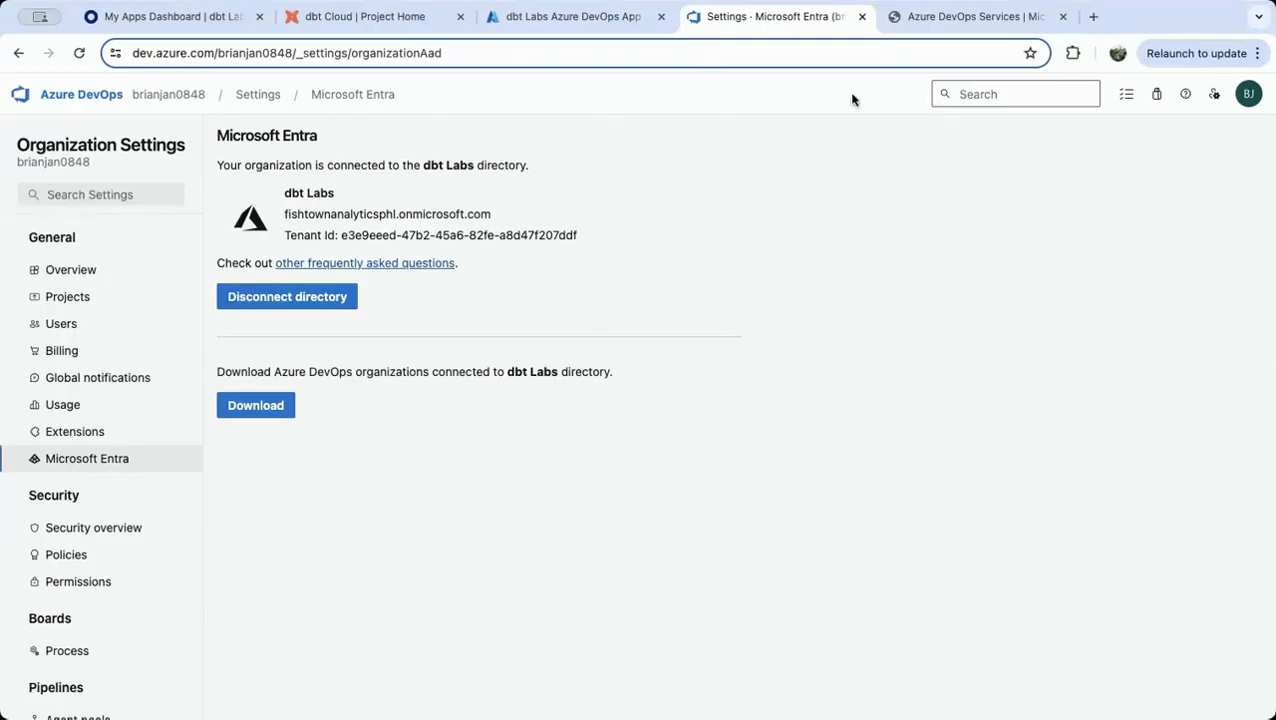
# Switch to dbt Cloud and open the Azure DevOps integration in the account settings for editing
pyautogui.click(316, 18)
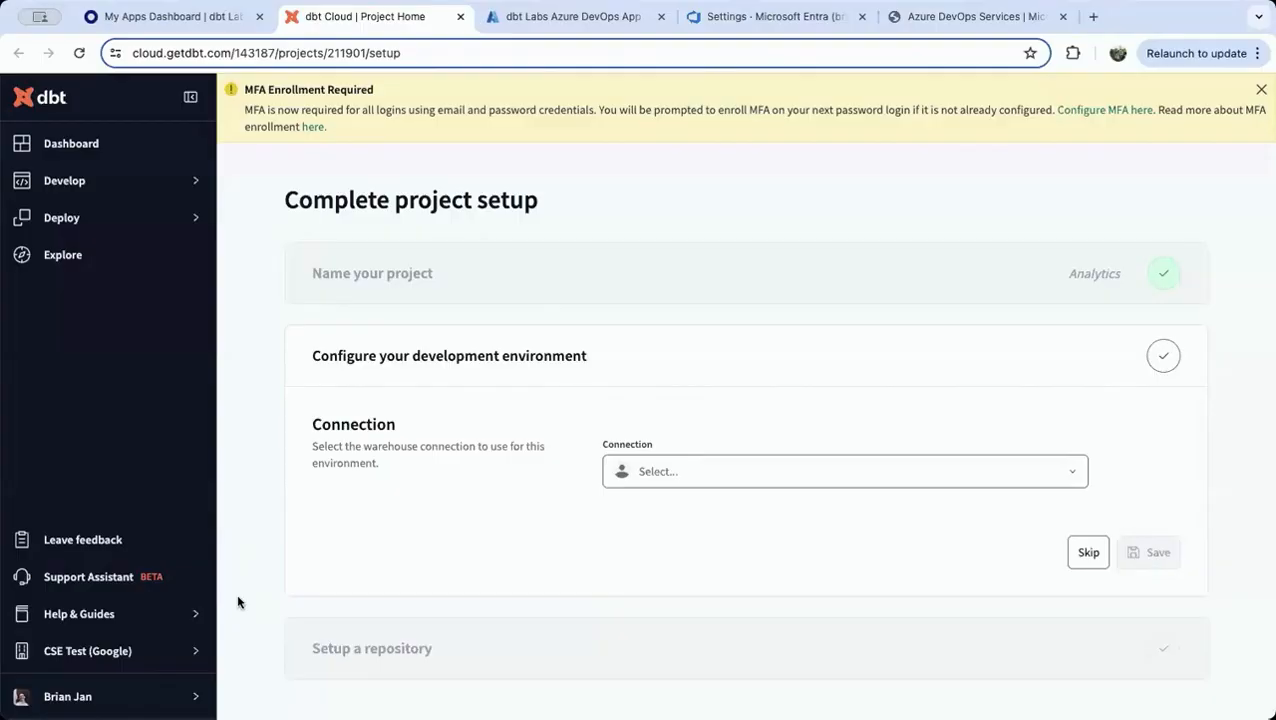
pyautogui.click(52, 660)
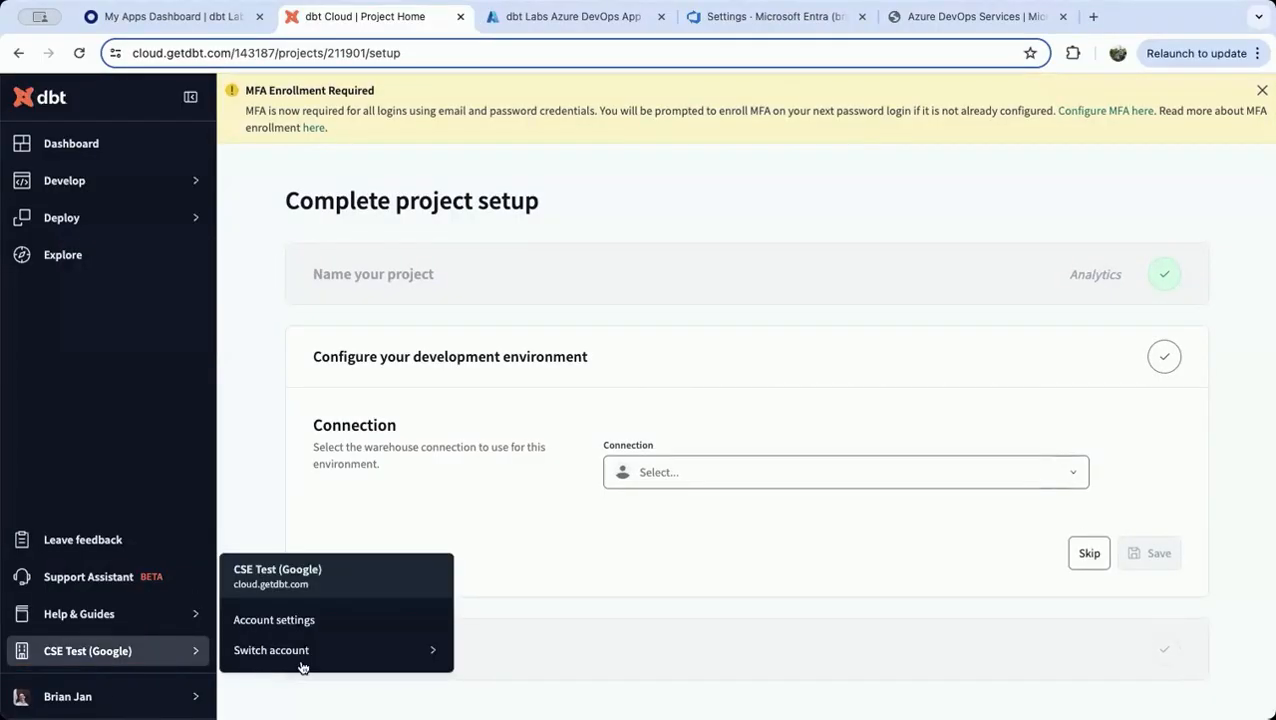
pyautogui.click(321, 626)
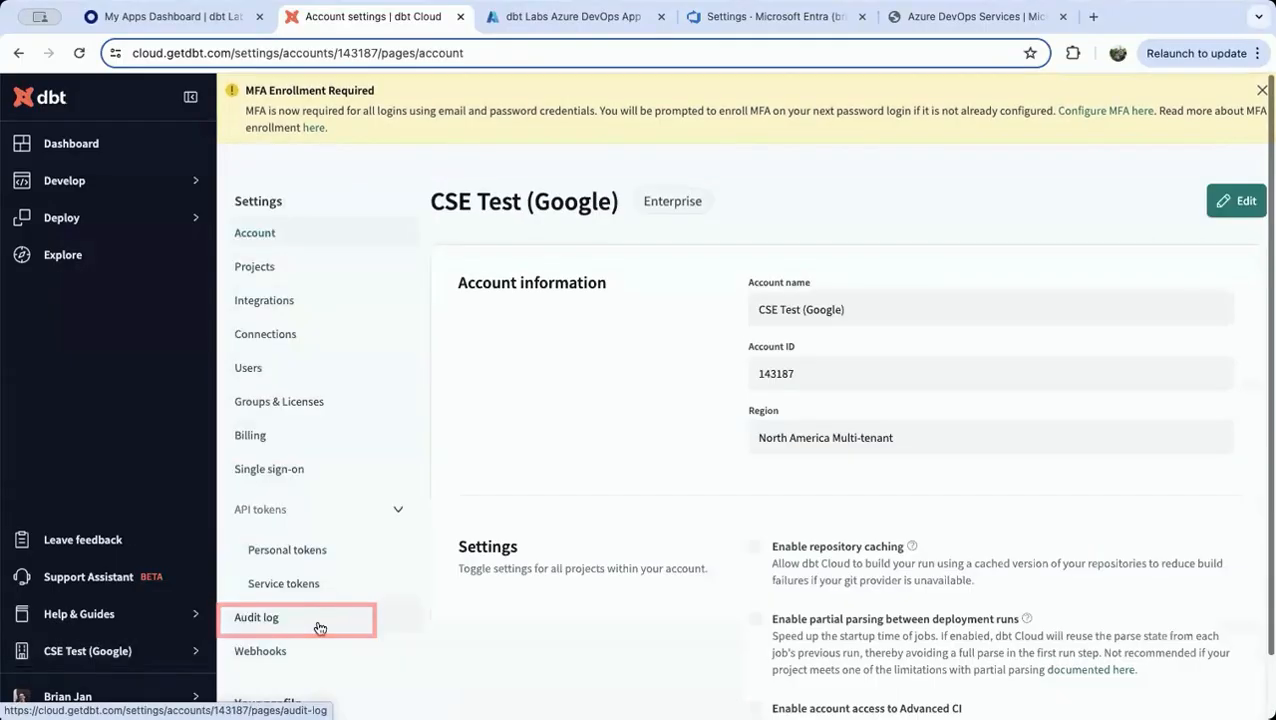
pyautogui.click(266, 303)
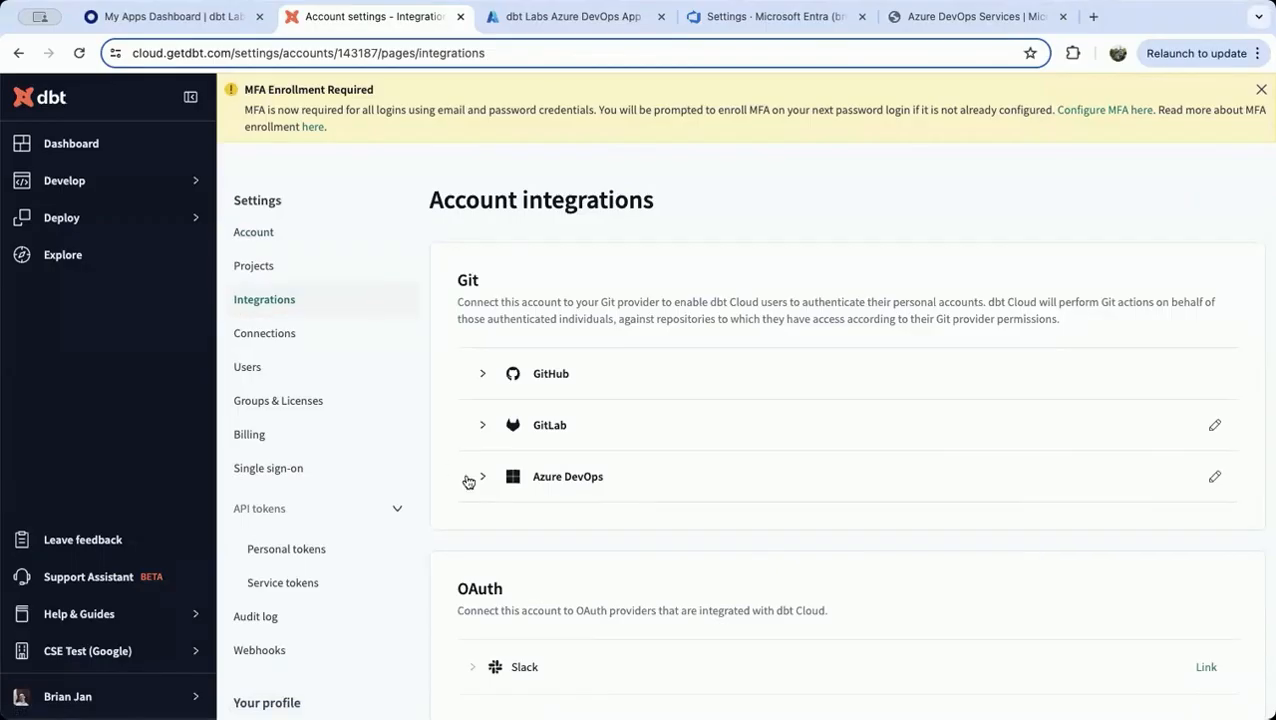
pyautogui.click(484, 478)
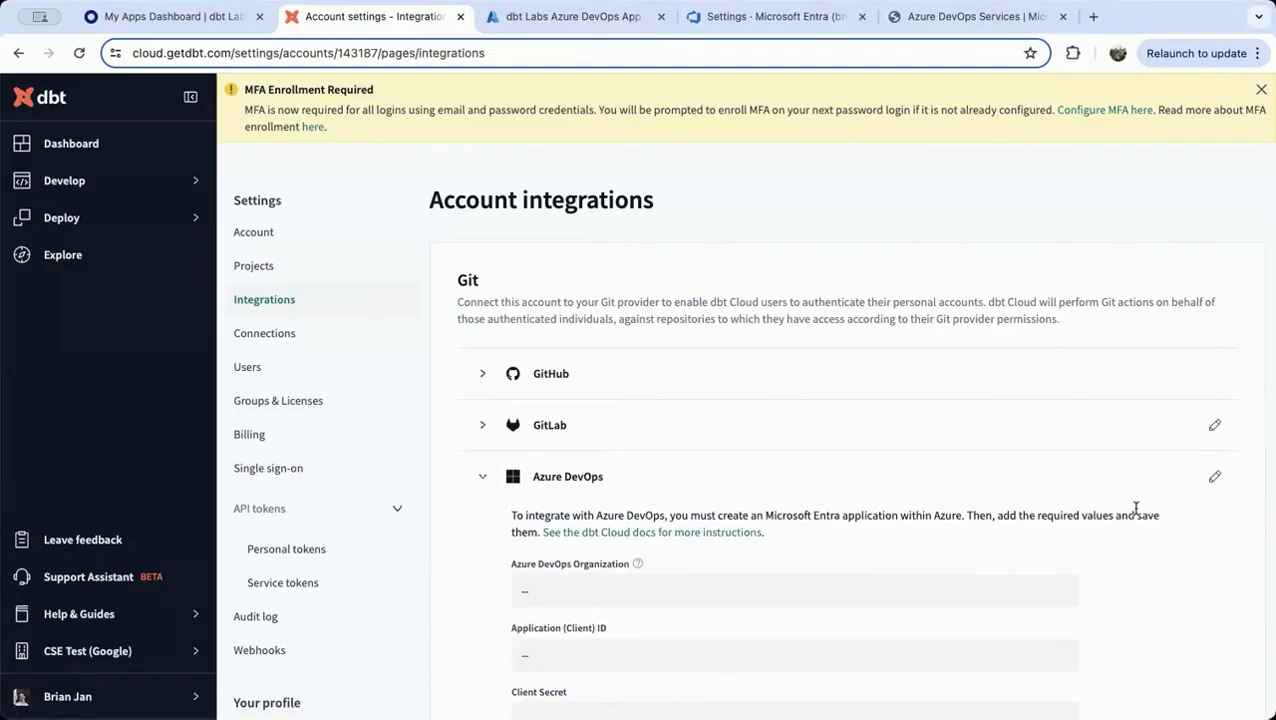
pyautogui.click(1215, 478)
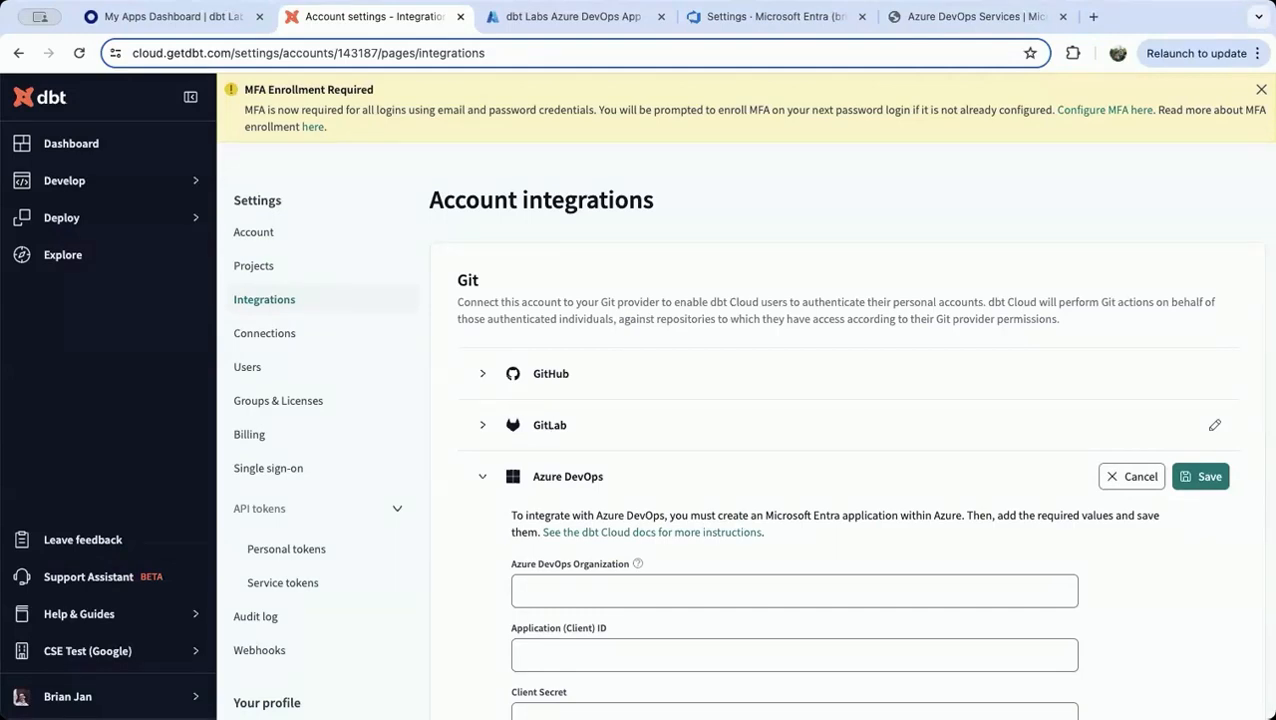
# Copy the organization's dev.azure.com address from Azure DevOps into the Azure DevOps Organization field of the dbt Cloud integration
pyautogui.click(760, 16)
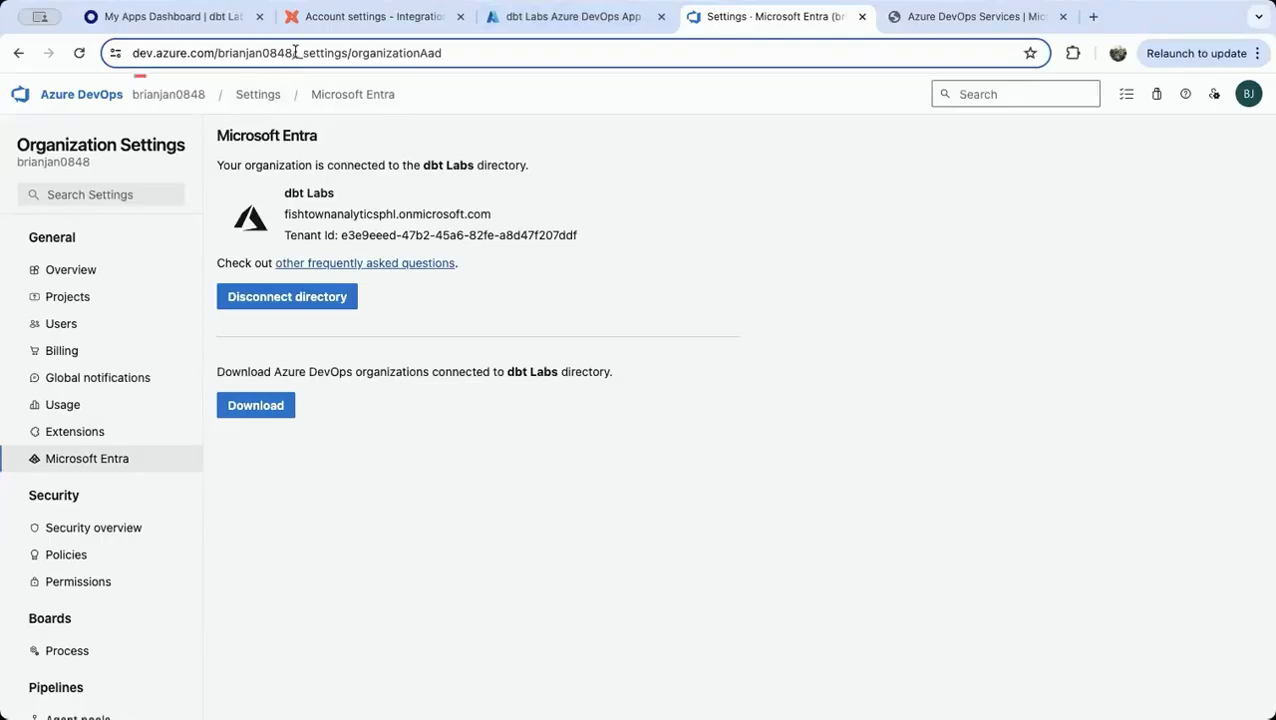
pyautogui.moveTo(170, 52); pyautogui.dragTo(331, 48)
pyautogui.press('super+c')
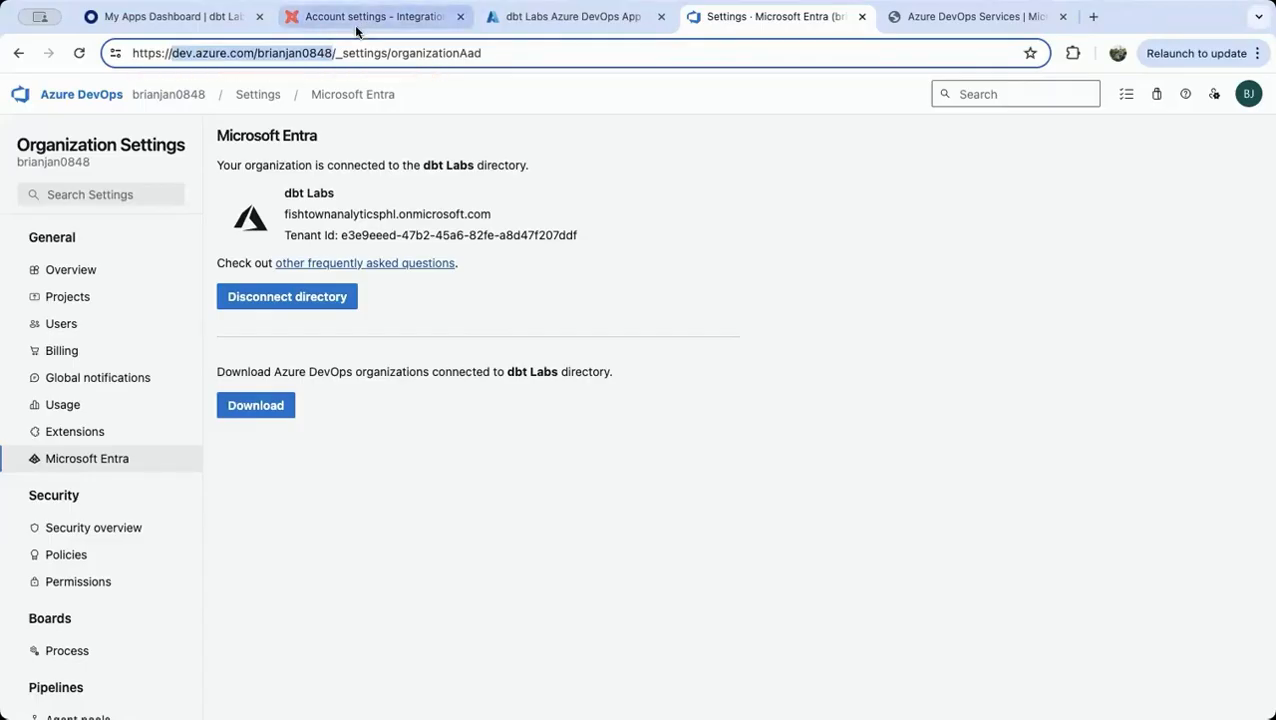
pyautogui.click(356, 28)
pyautogui.scroll(-1, 707, 502)
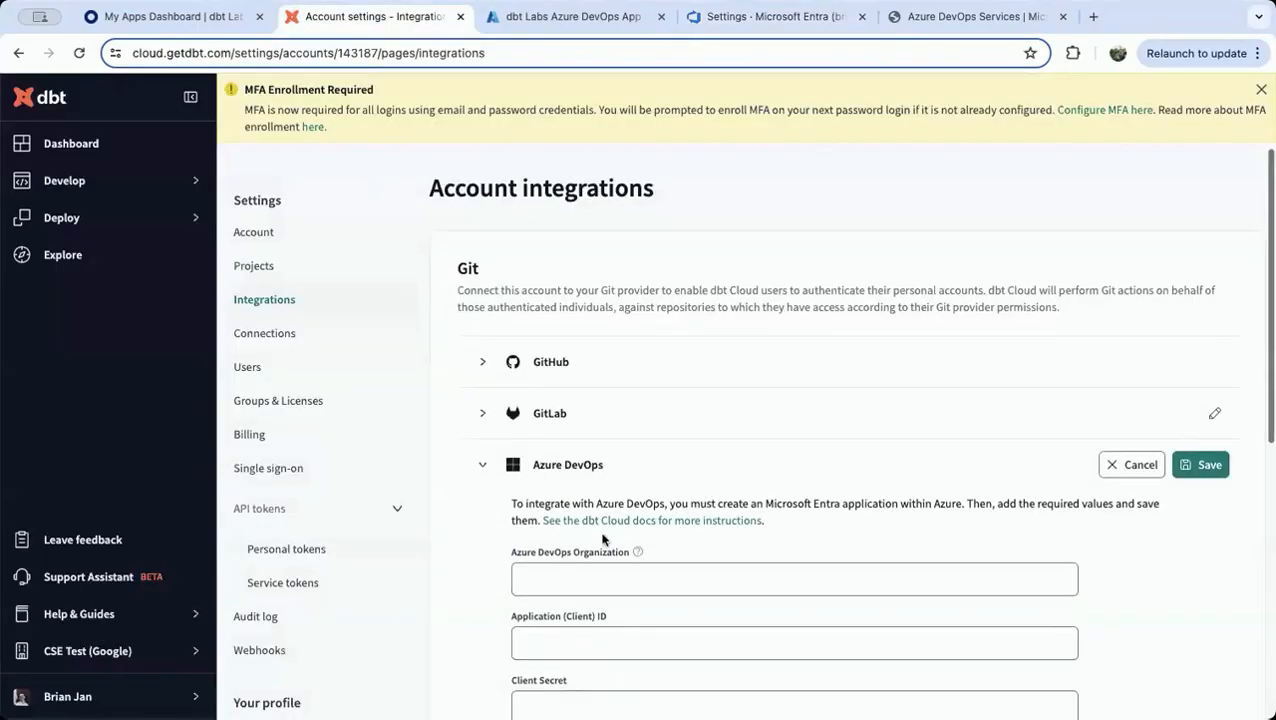
pyautogui.click(575, 584)
pyautogui.press('super+v')
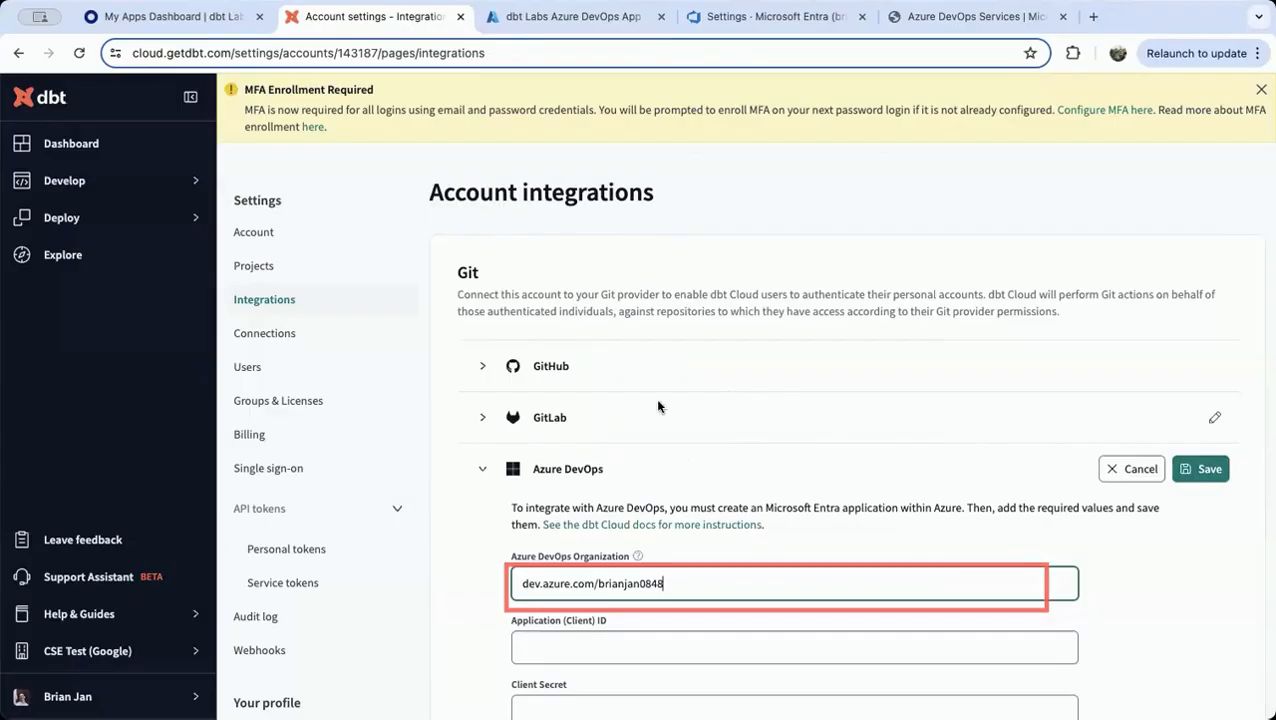
# Copy the Application (client) ID from the Azure app's overview into the dbt Cloud integration's Application (Client) ID field
pyautogui.click(550, 26)
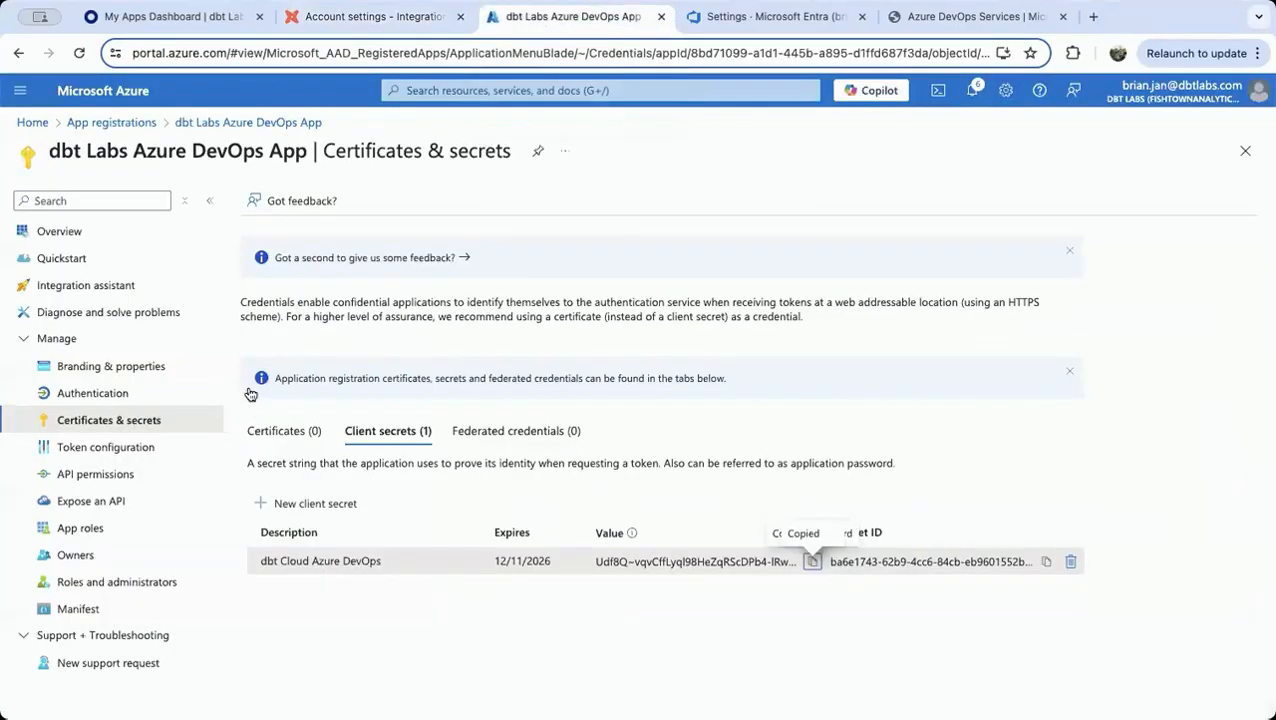
pyautogui.click(79, 240)
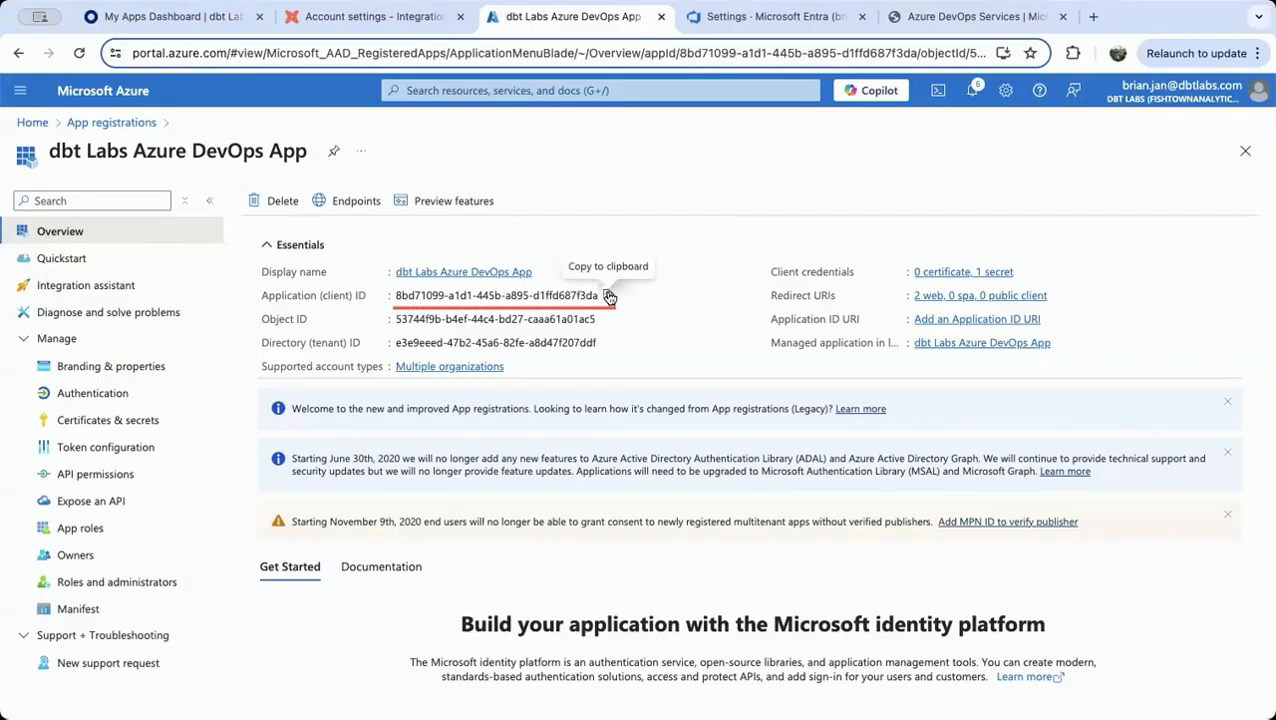
pyautogui.click(609, 298)
pyautogui.click(375, 18)
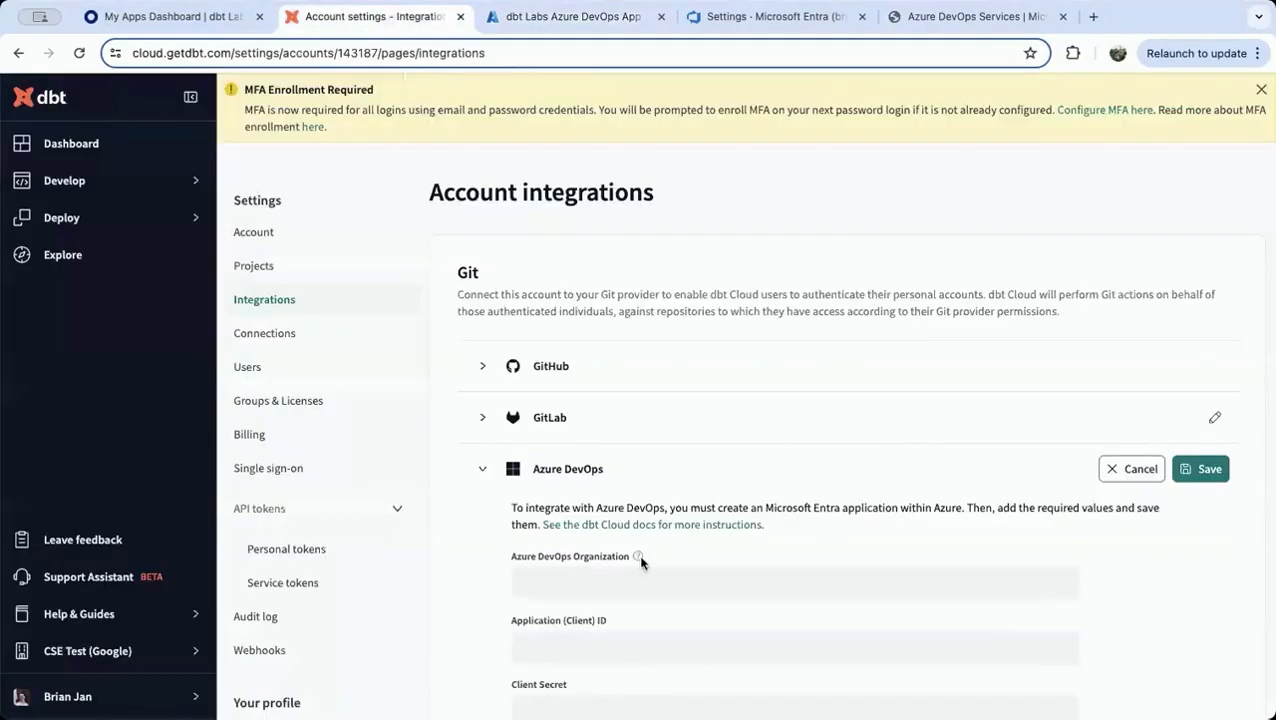
pyautogui.click(611, 638)
pyautogui.hotkey('ctrl', 'v')
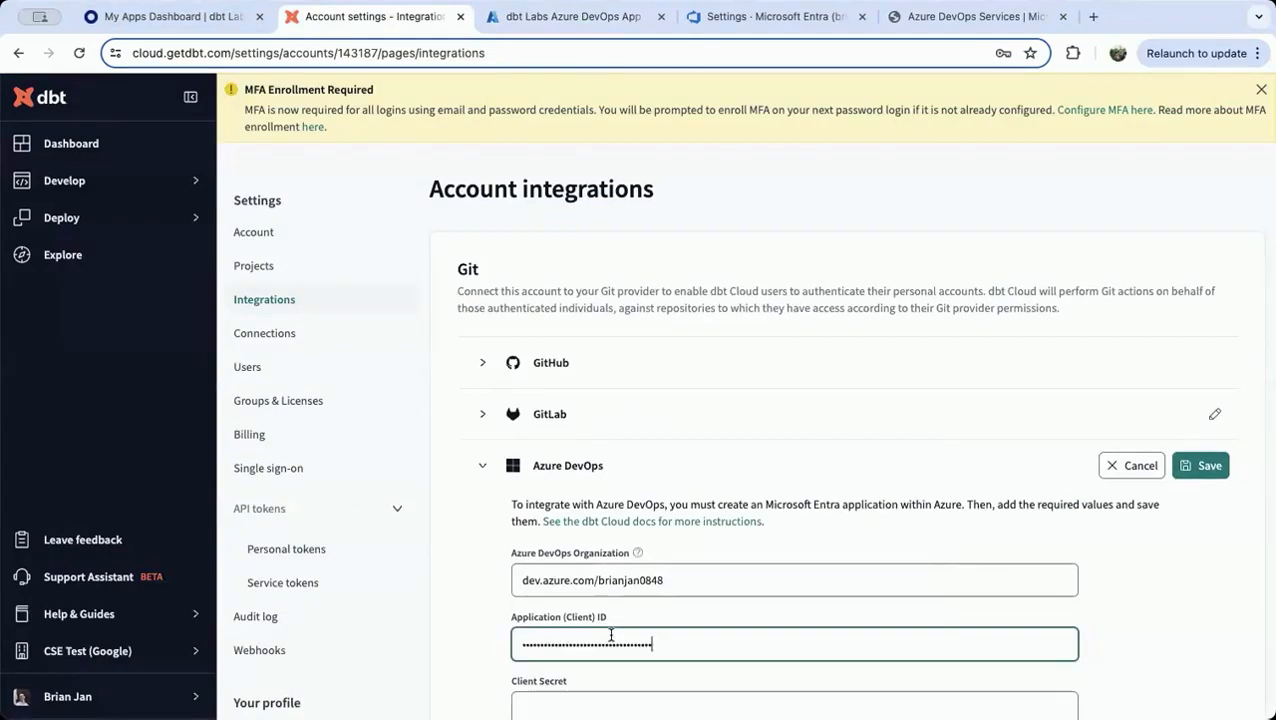
# Paste the app's client secret into the Client Secret field of the Azure DevOps integration
pyautogui.scroll(-4, 840, 344)
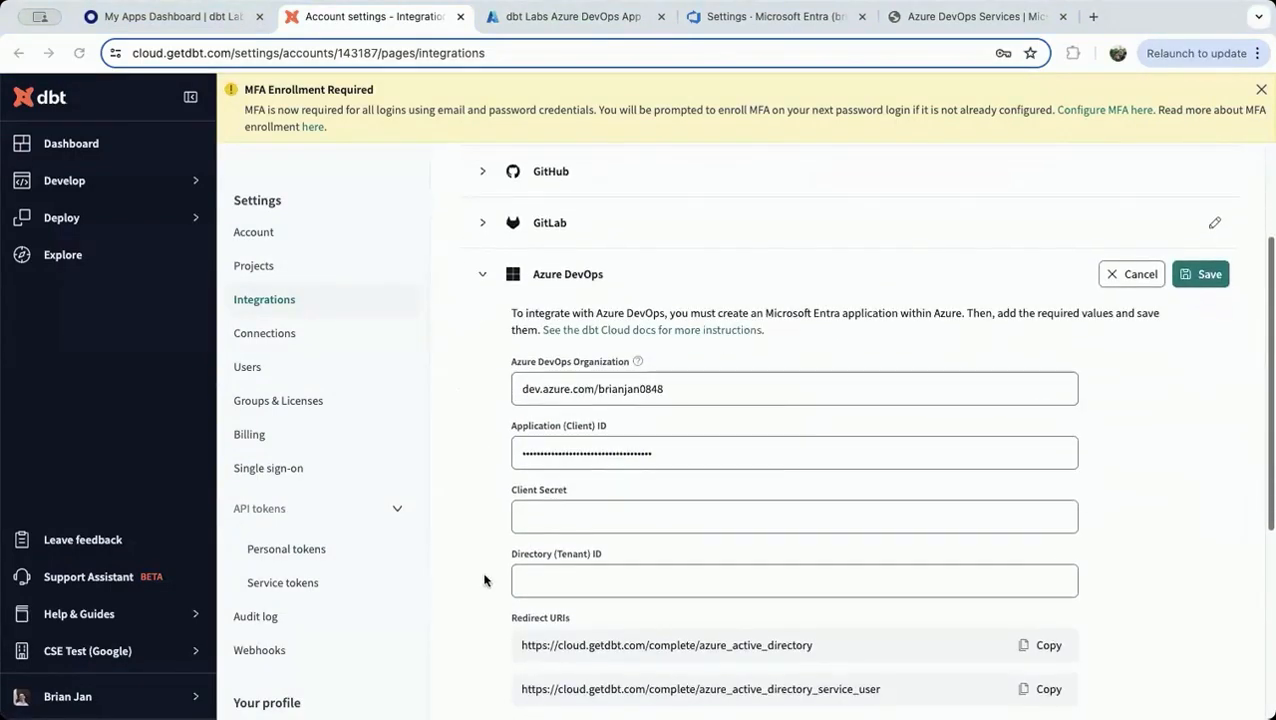
pyautogui.click(558, 511)
pyautogui.hotkey('ctrl', 'v')
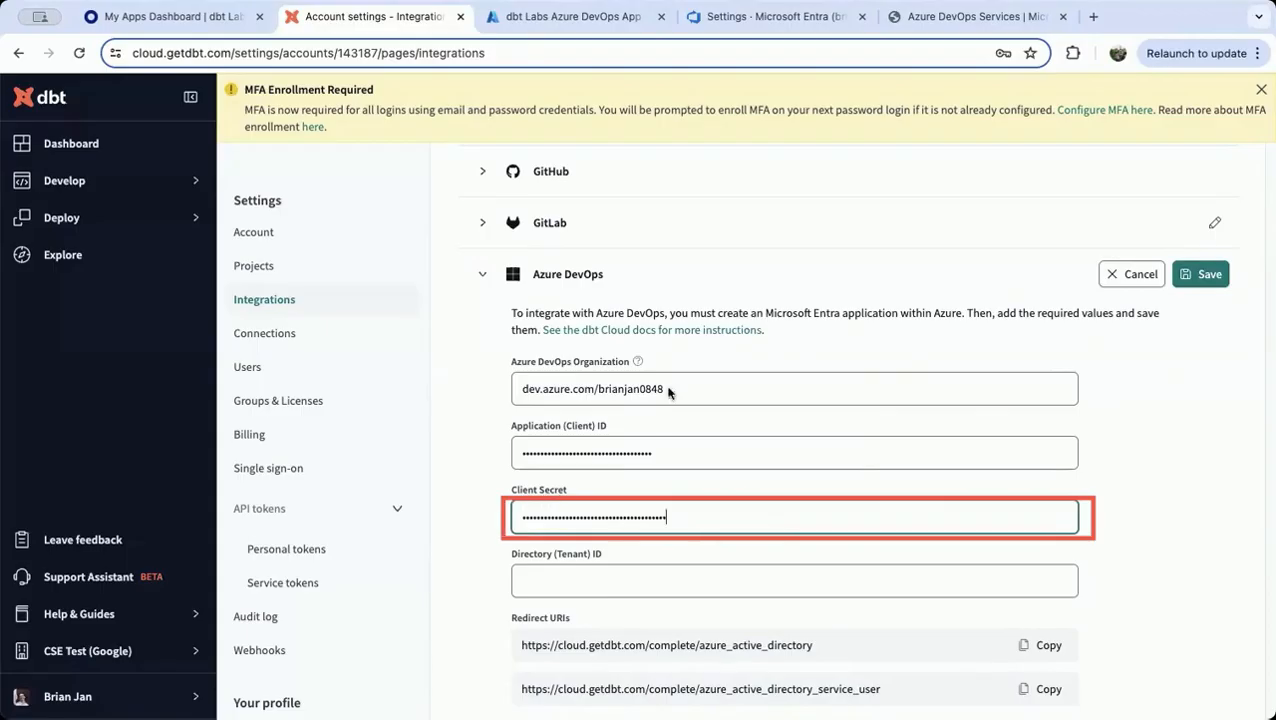
# Copy the Directory (tenant) ID from the Azure app's overview into the dbt Cloud integration and save the integration
pyautogui.click(557, 18)
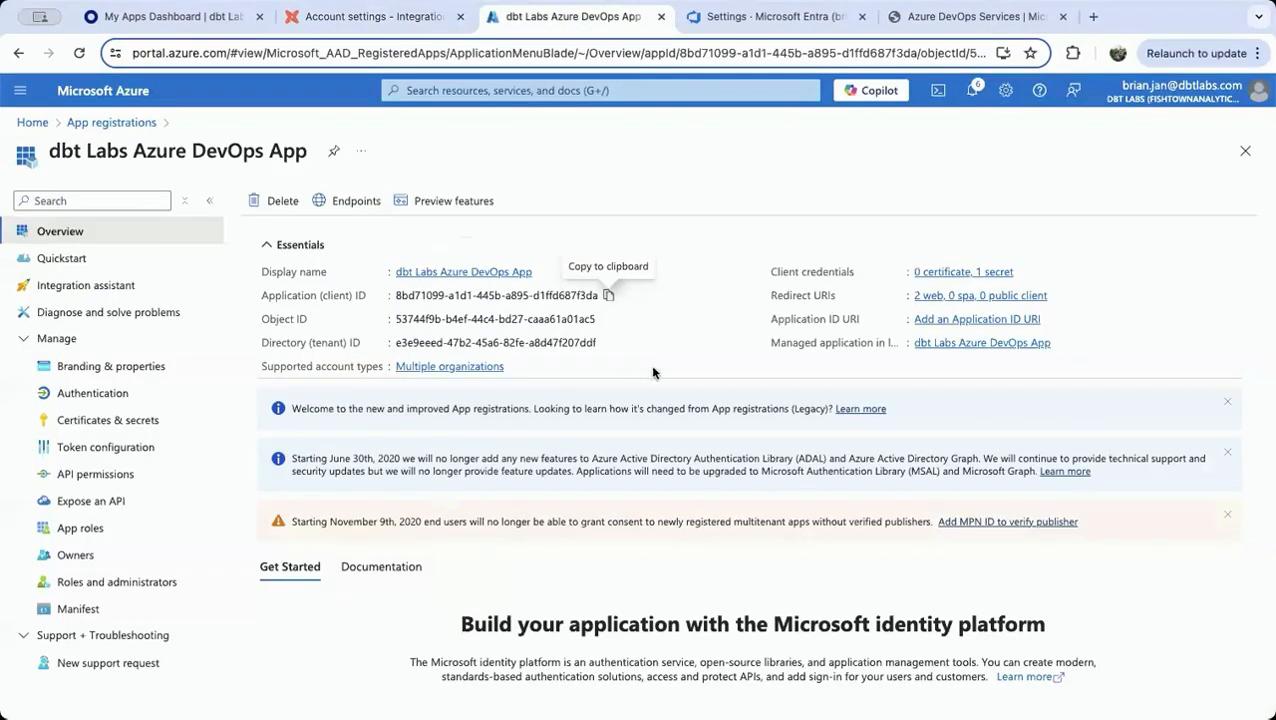
pyautogui.click(606, 342)
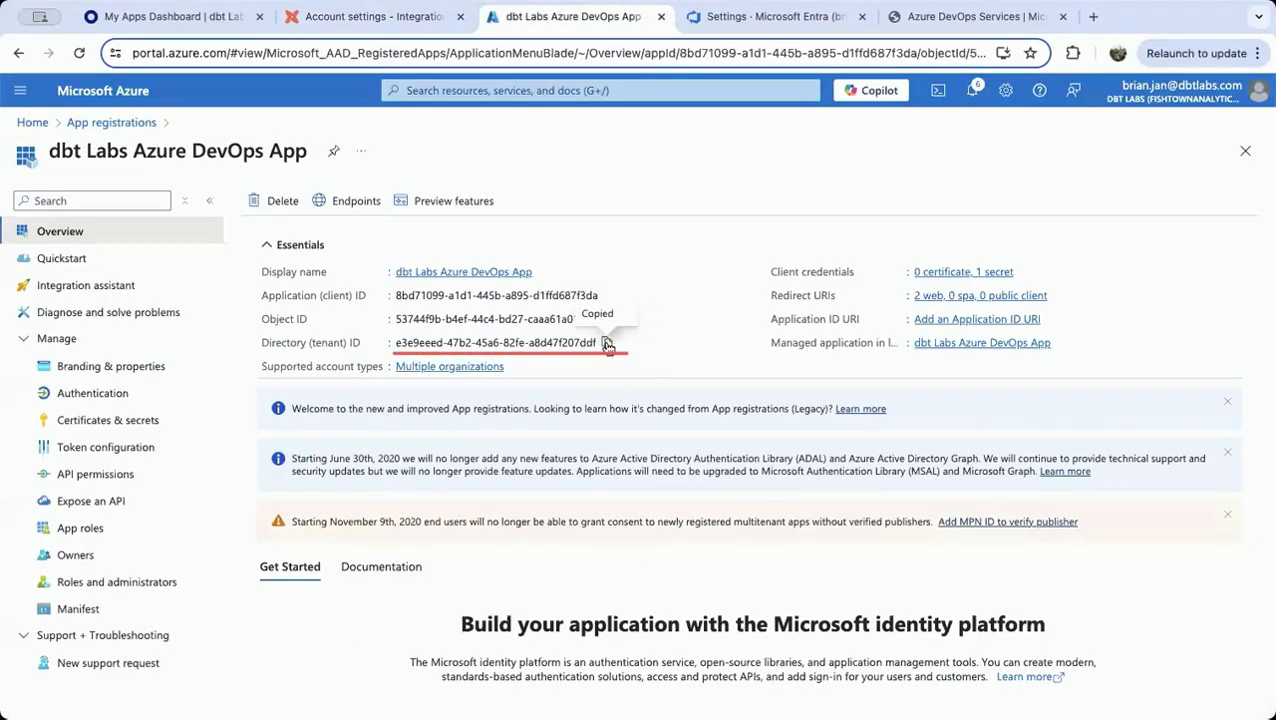
pyautogui.click(372, 16)
pyautogui.click(587, 574)
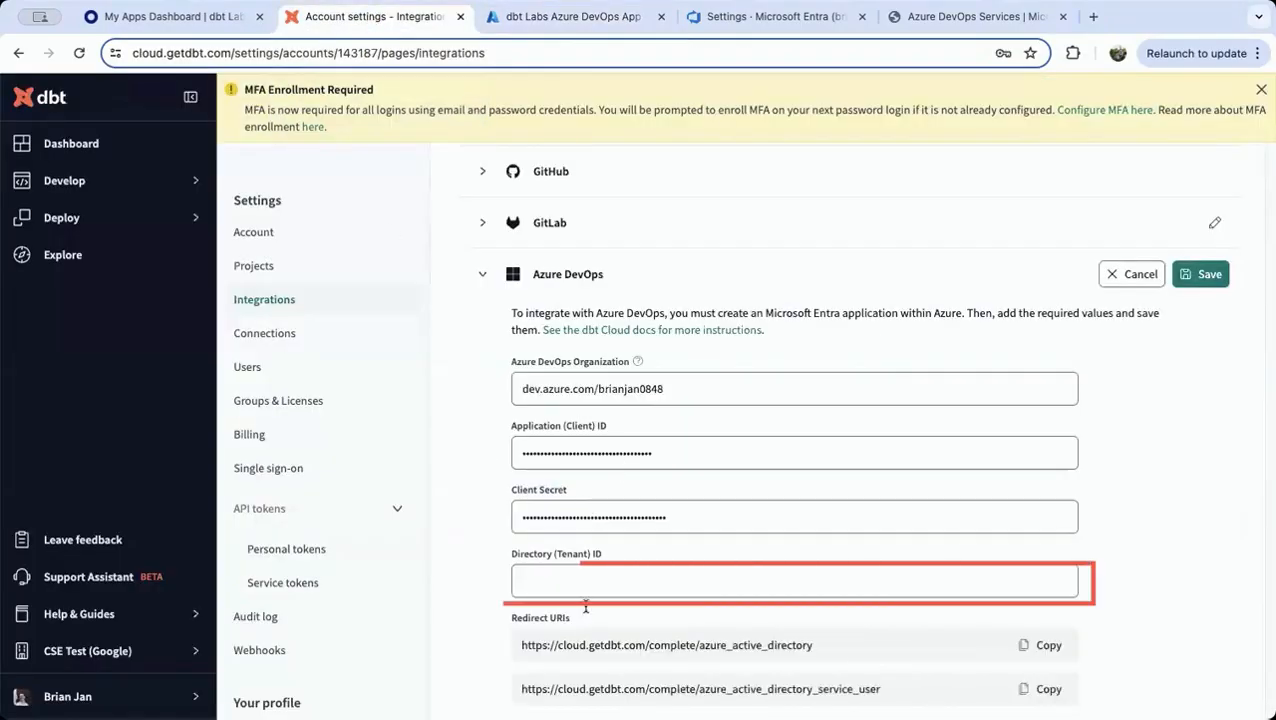
pyautogui.hotkey('ctrl', 'v')
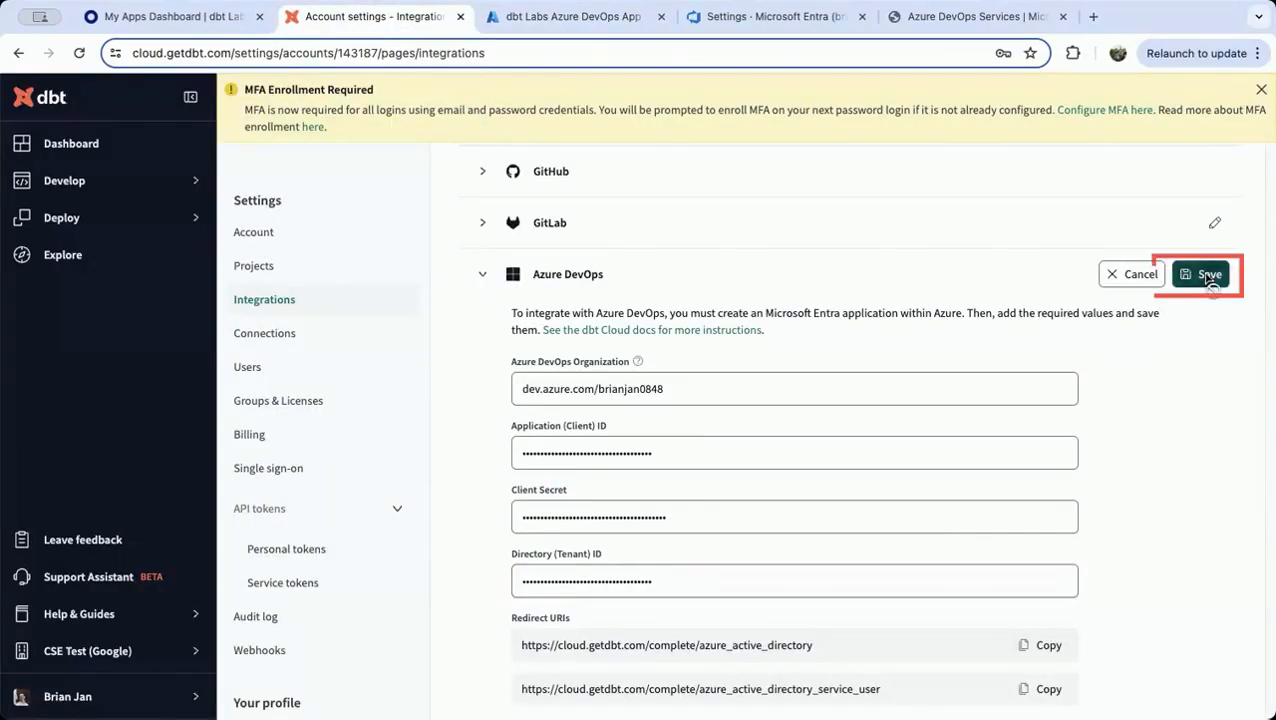
pyautogui.click(1205, 274)
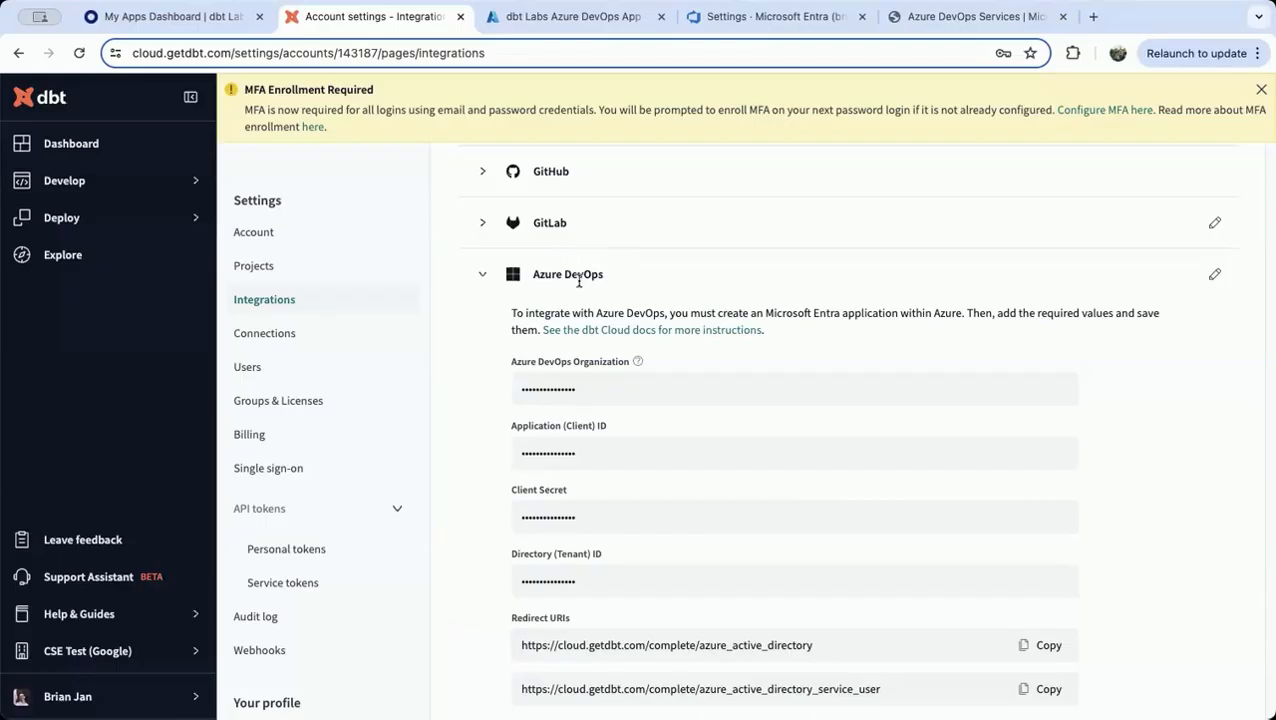
# Open the personal profile in dbt Cloud's settings and look at its linked accounts
pyautogui.scroll(-1, 580, 282)
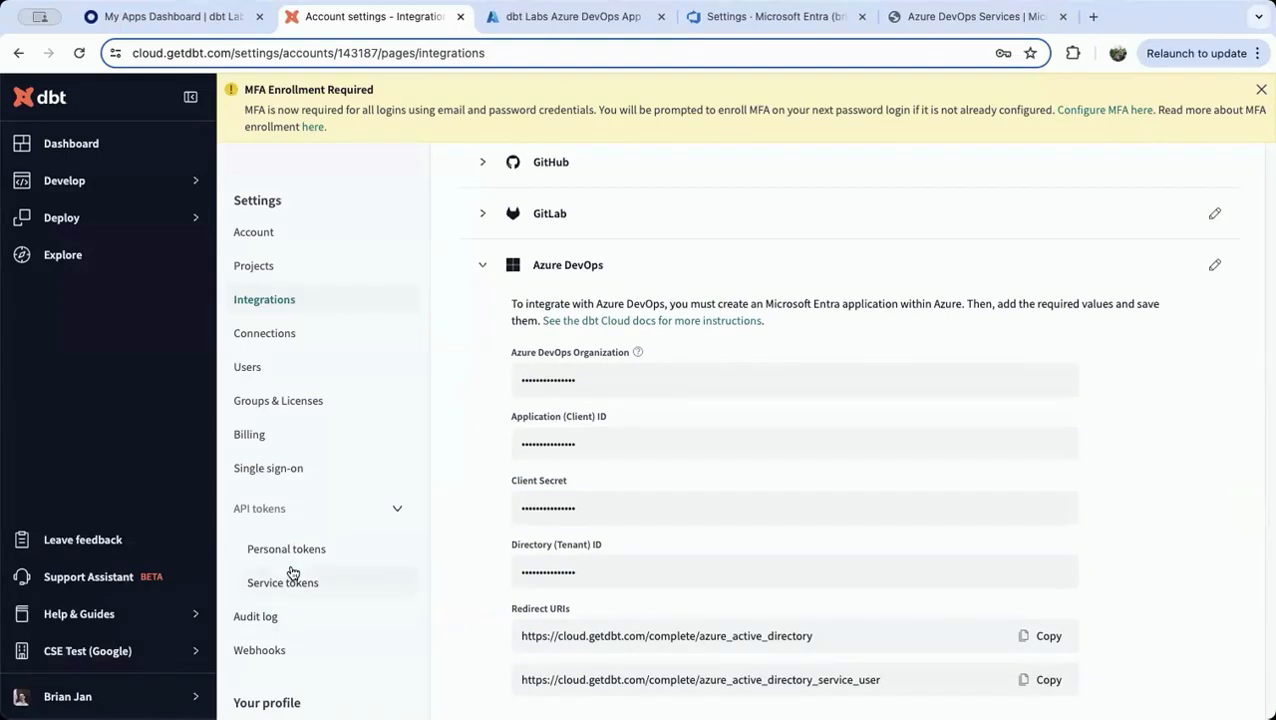
pyautogui.scroll(-4, 319, 525)
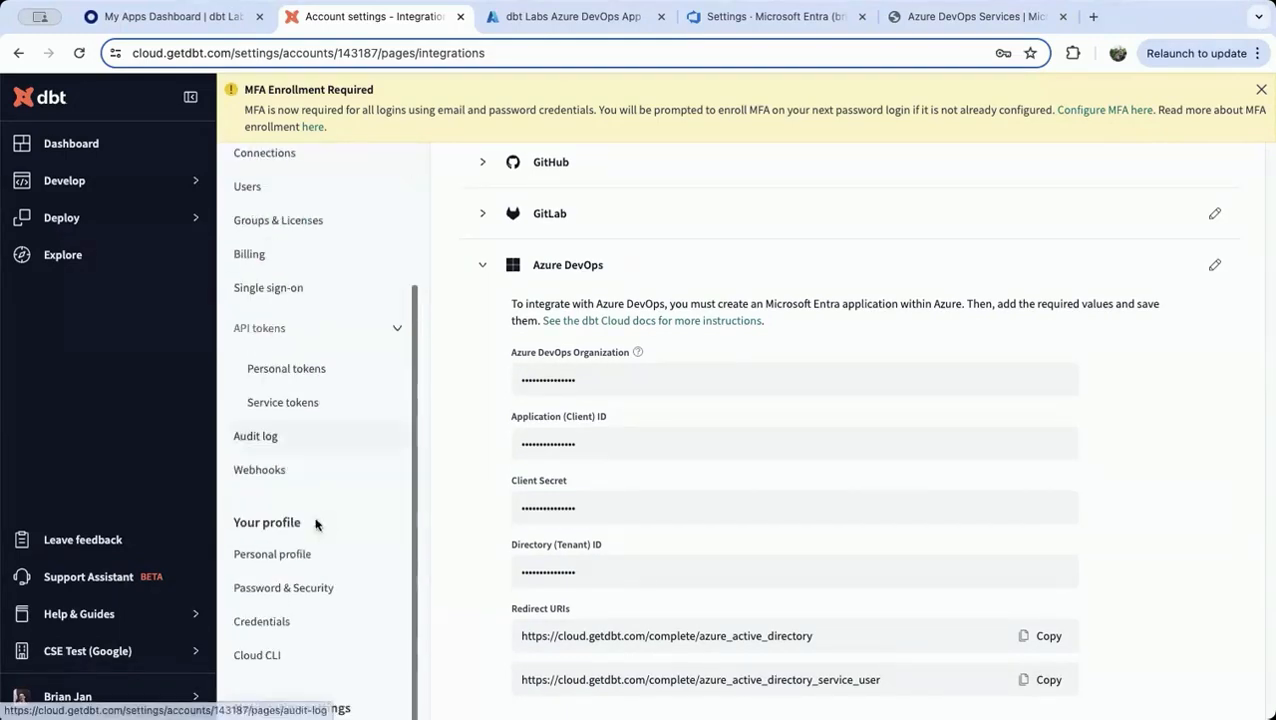
pyautogui.click(268, 560)
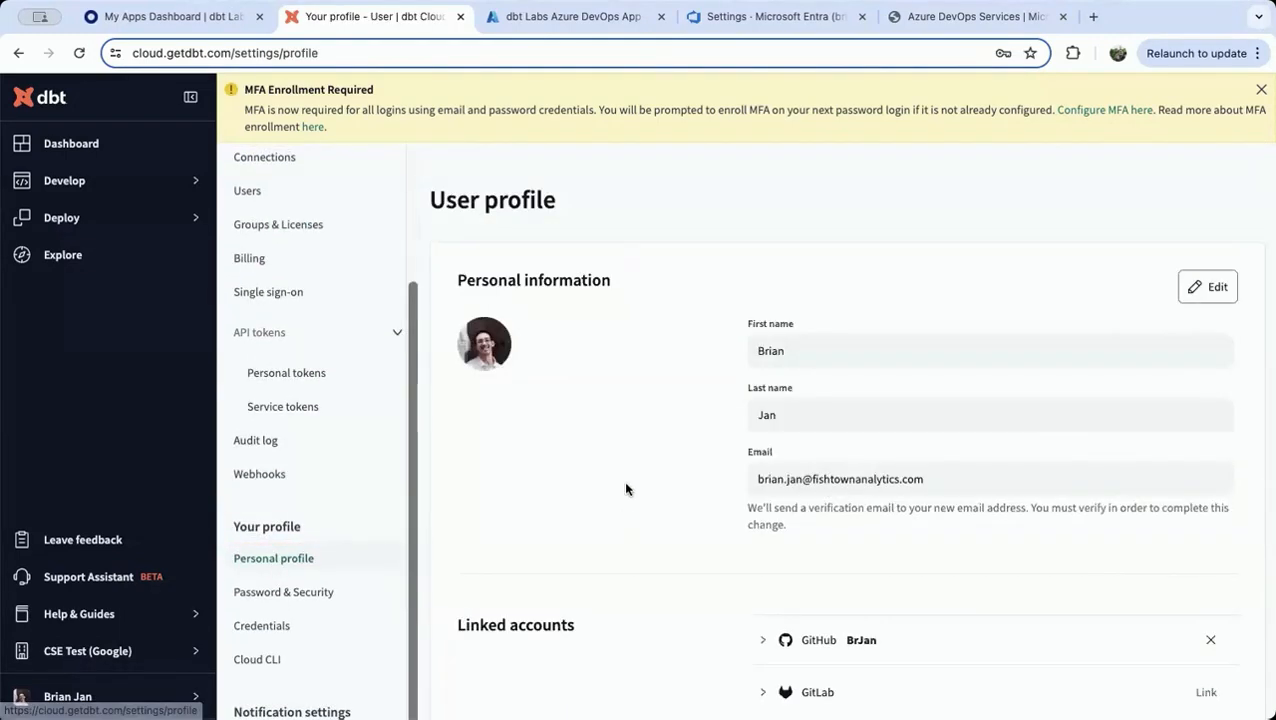
pyautogui.scroll(-5, 760, 495)
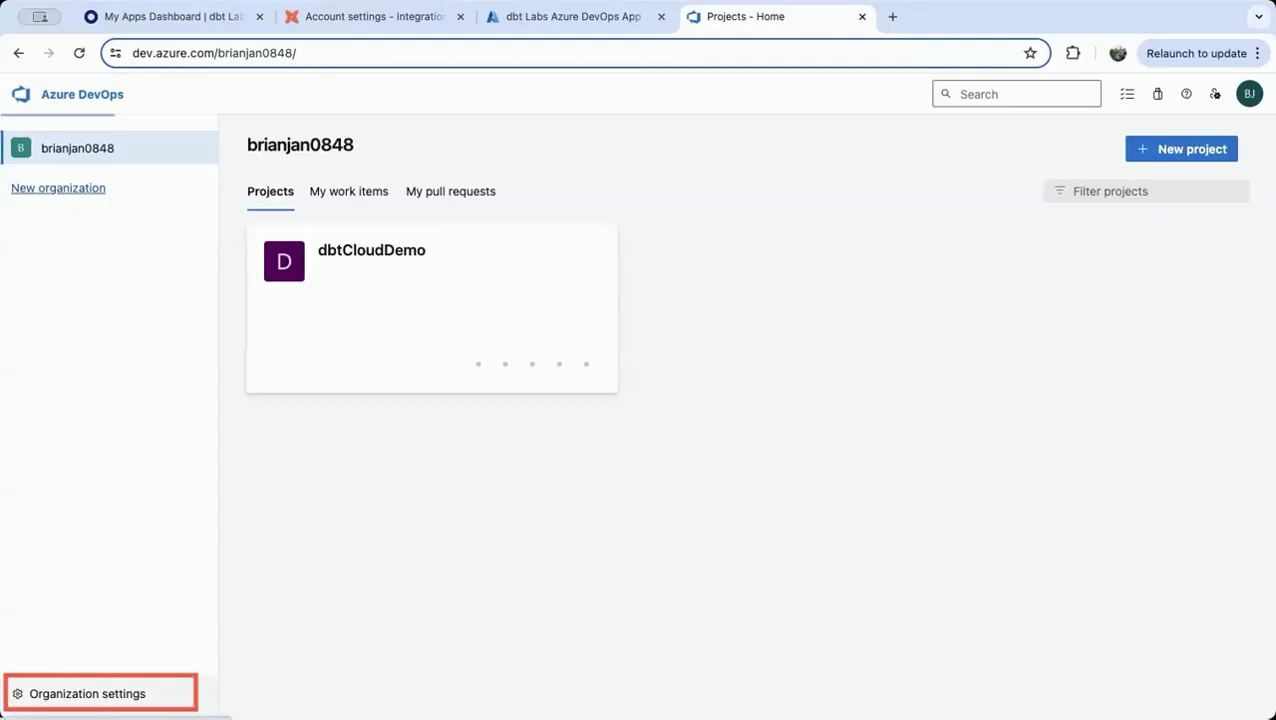
# Start adding a user in the Azure DevOps organization settings, choosing dbt Labs Azure DevOps App as the service principal
pyautogui.click(80, 694)
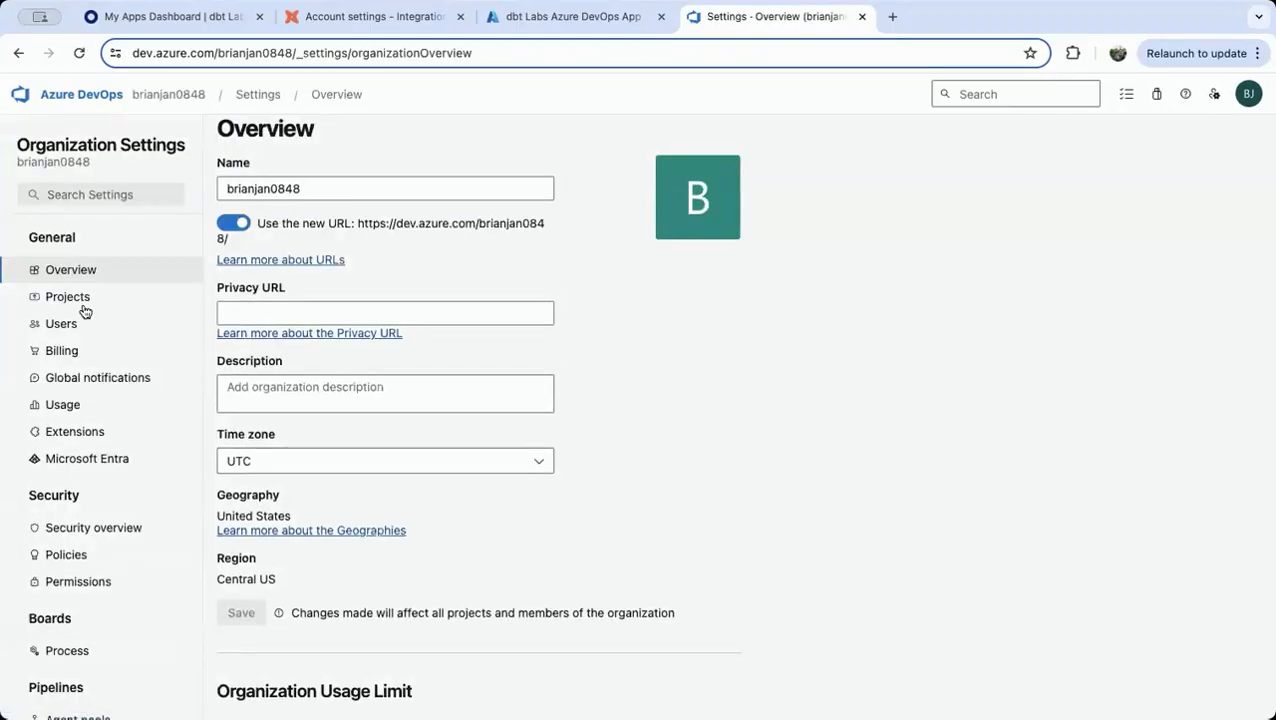
pyautogui.click(50, 324)
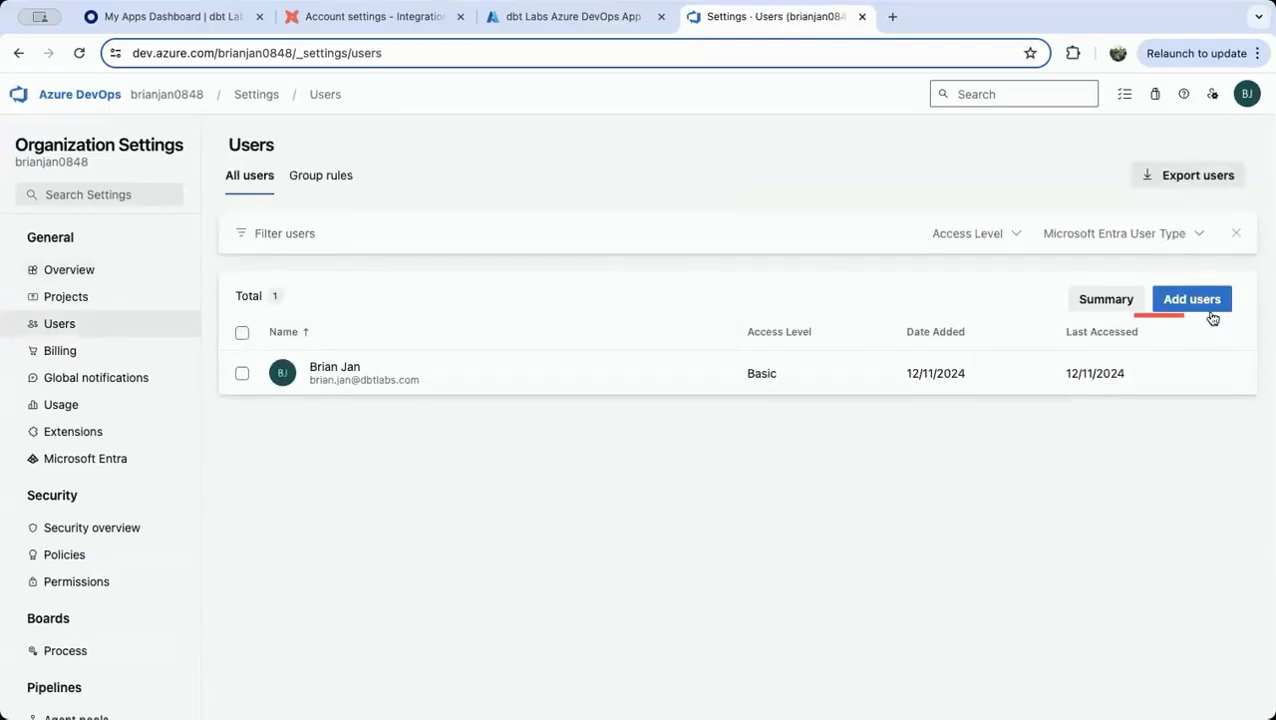
pyautogui.click(1200, 302)
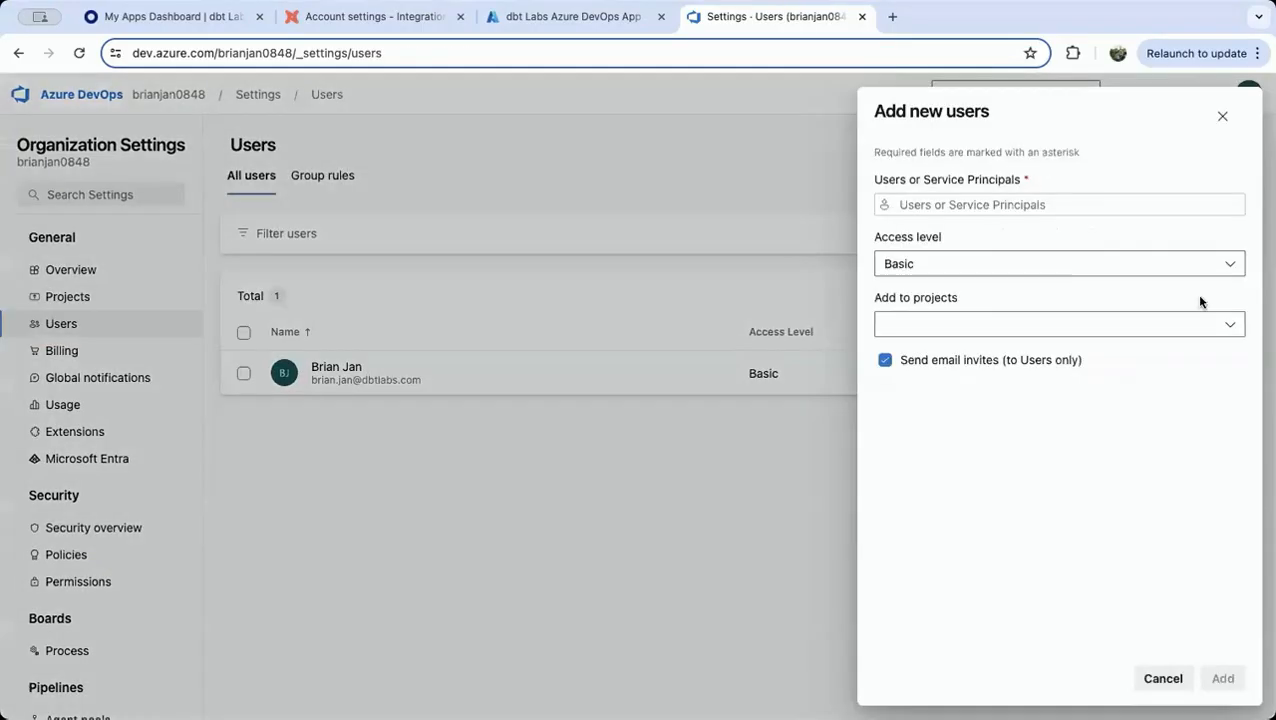
pyautogui.click(1077, 210)
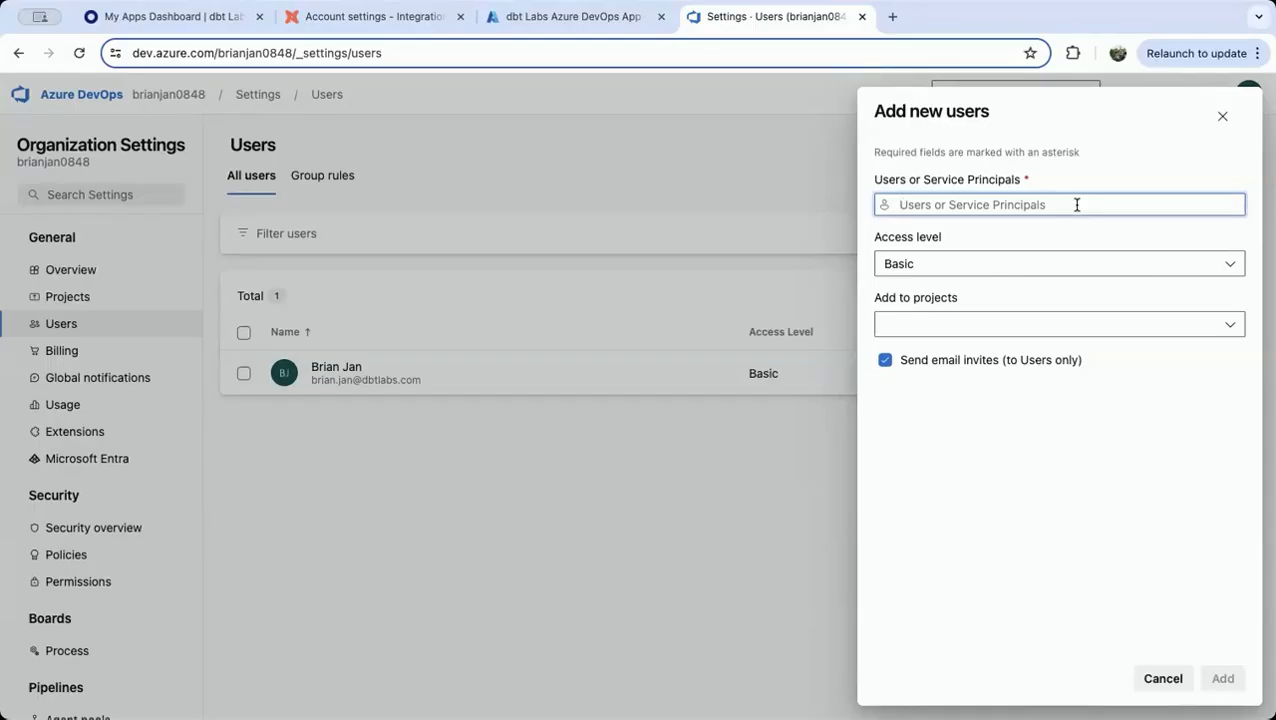
pyautogui.write('dbt Labs')
pyautogui.click(968, 242)
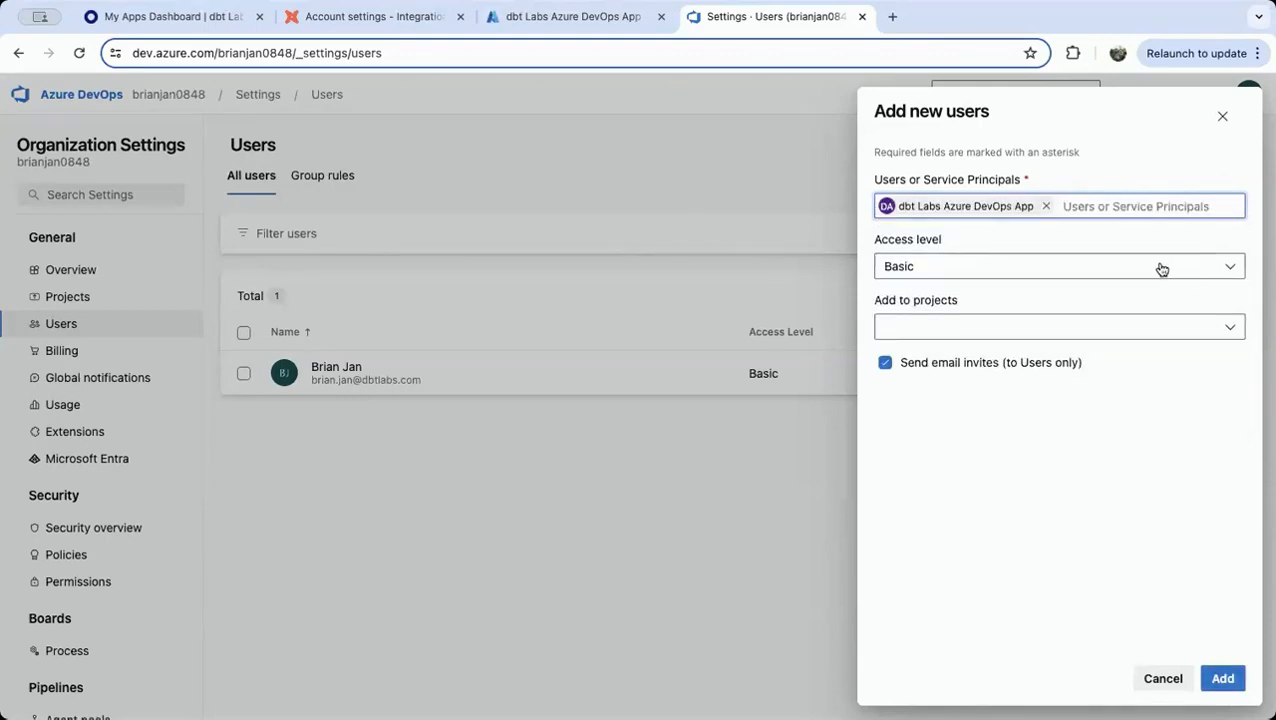
# Give the service principal Stakeholder access to the dbtCloudDemo project in the Project Administrators group and add it
pyautogui.click(1198, 270)
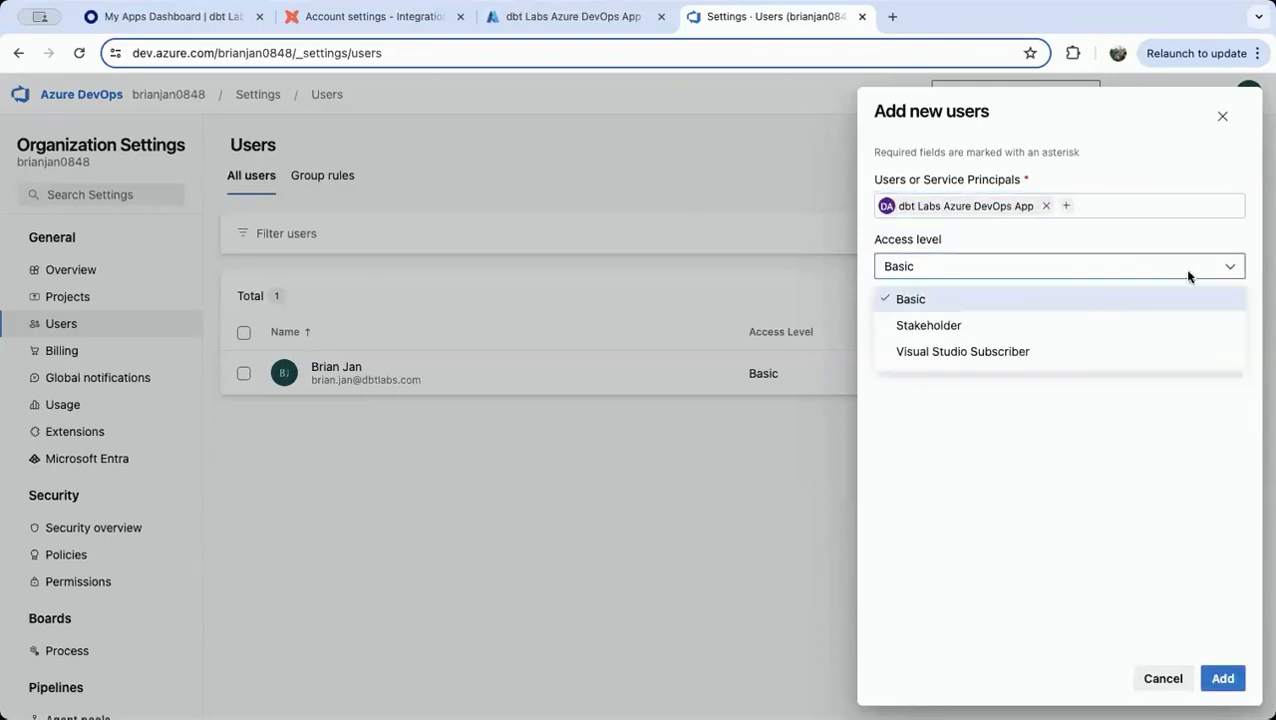
pyautogui.click(1069, 328)
pyautogui.click(957, 323)
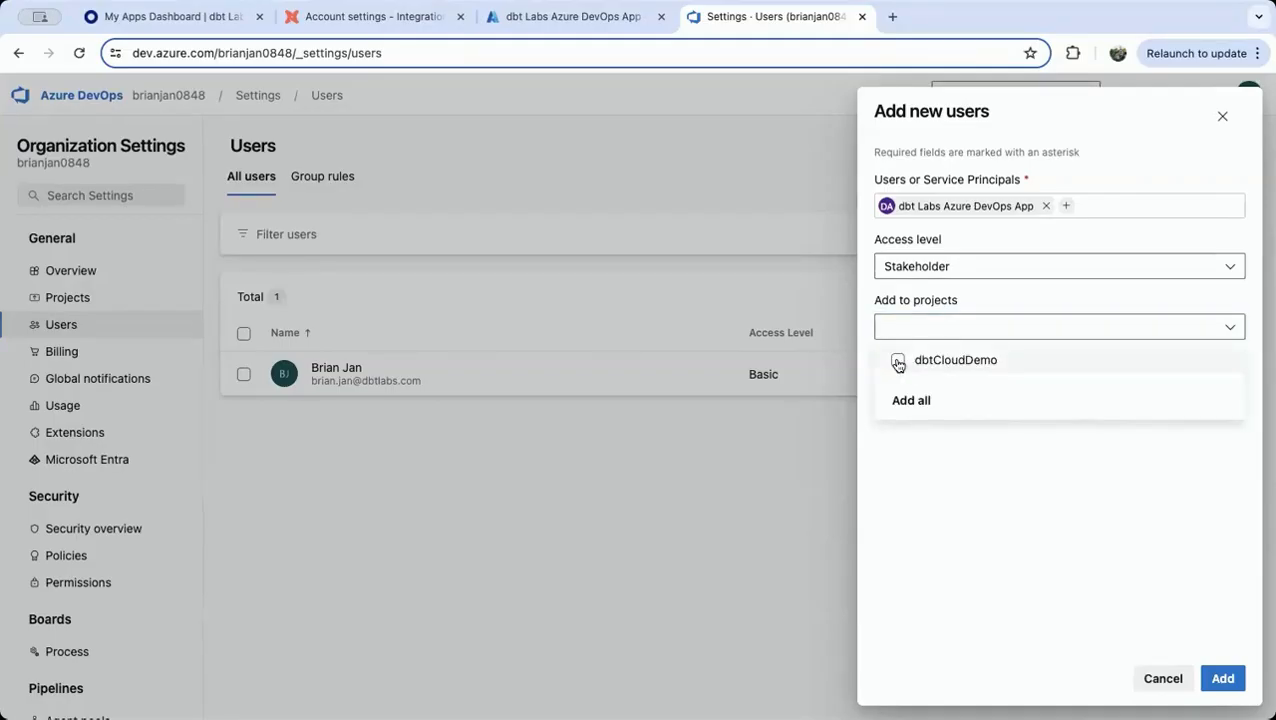
pyautogui.click(898, 362)
pyautogui.click(952, 546)
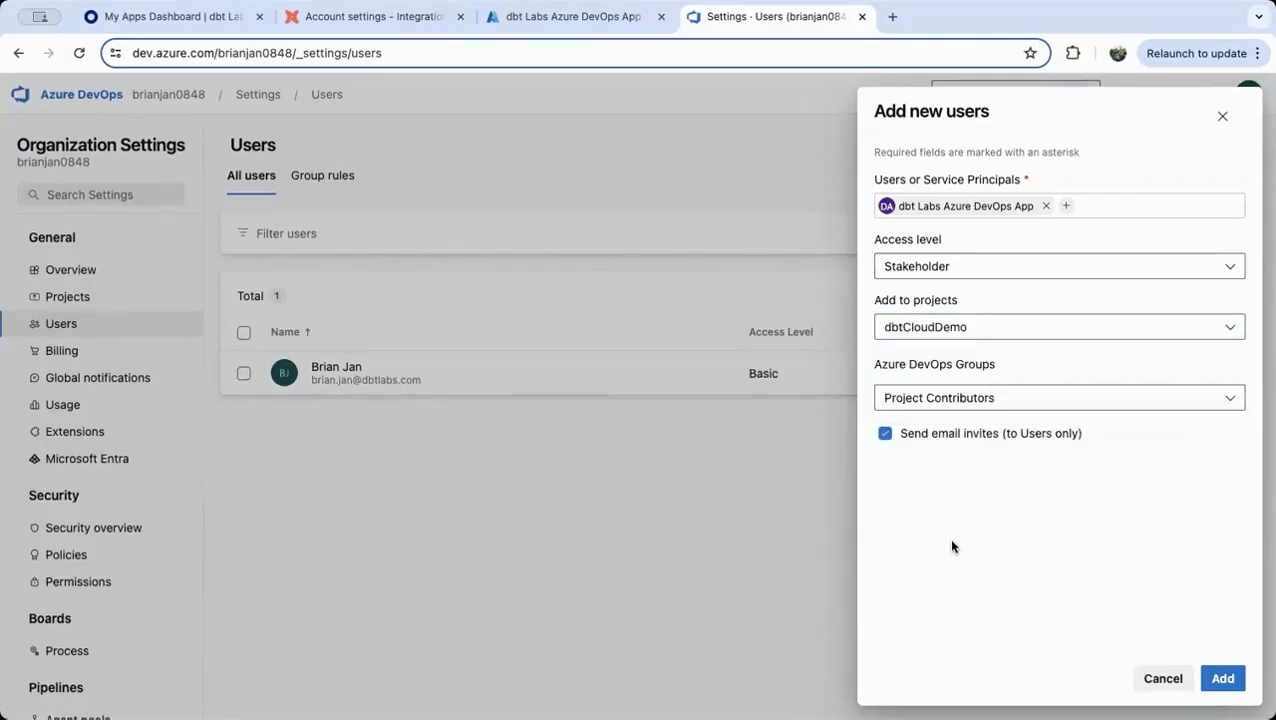
pyautogui.click(983, 400)
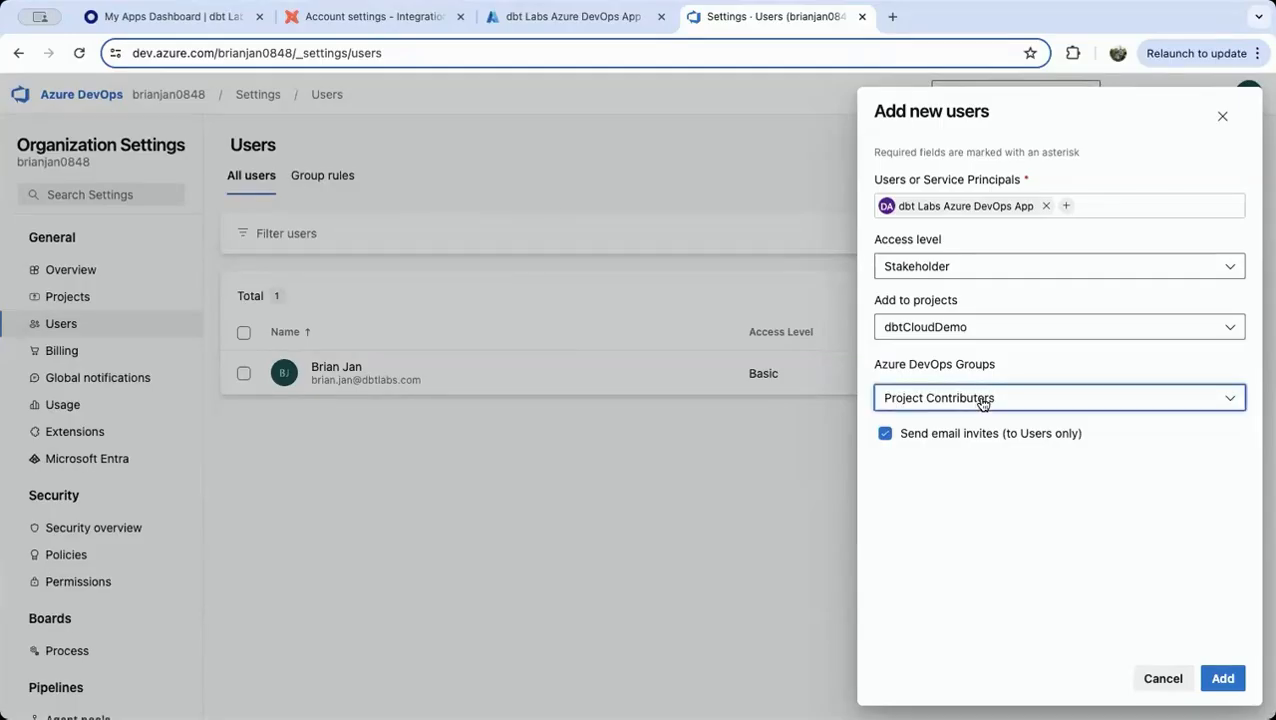
pyautogui.click(979, 488)
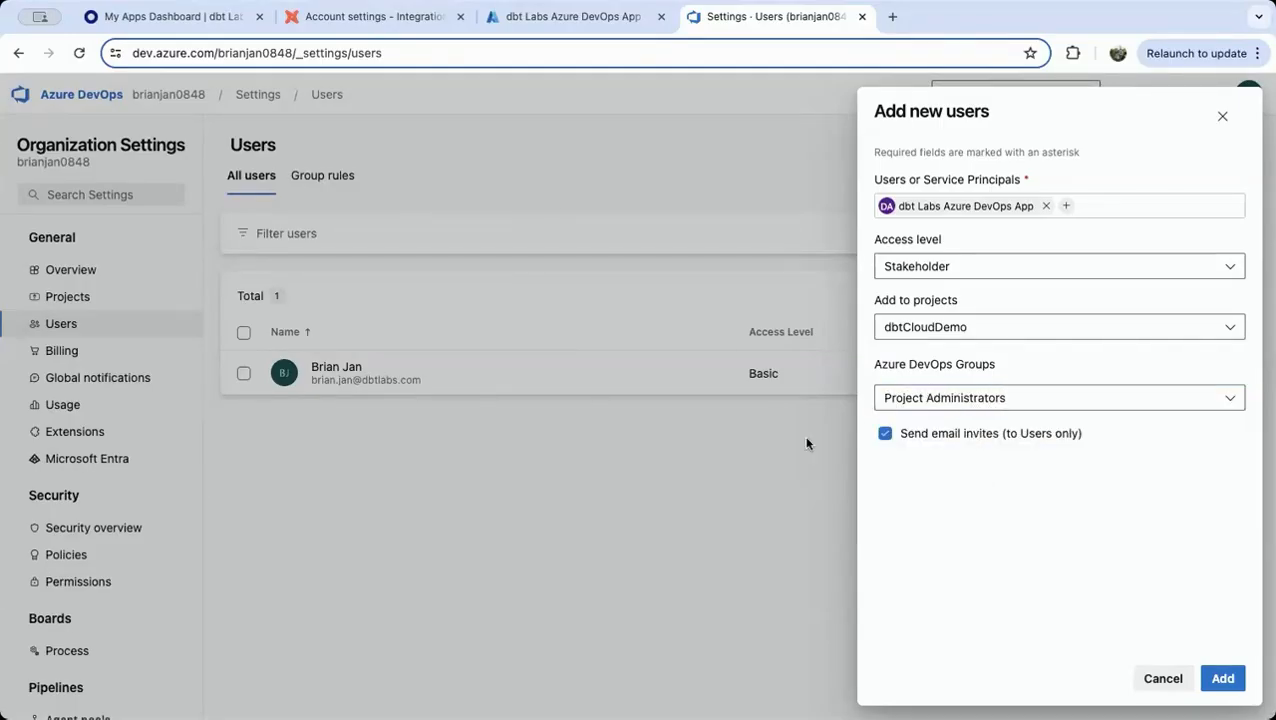
pyautogui.click(1223, 678)
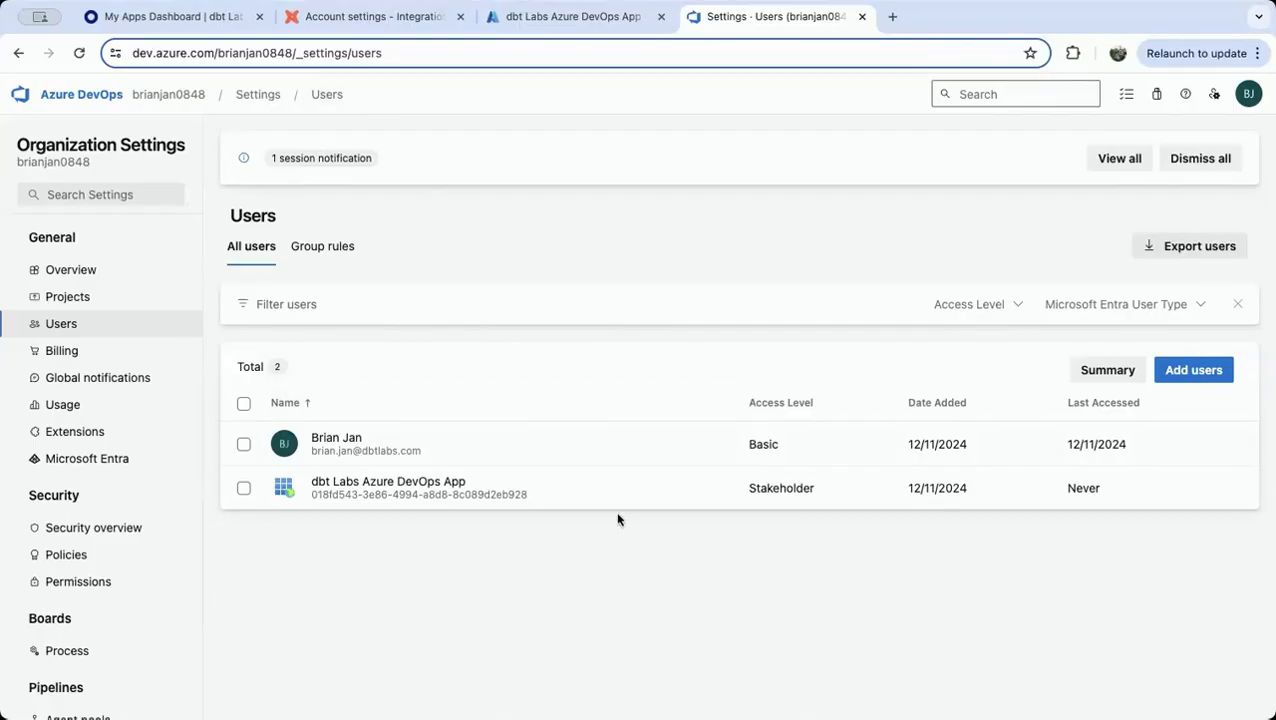
# Return to the Azure DevOps integration settings in dbt Cloud
pyautogui.click(392, 20)
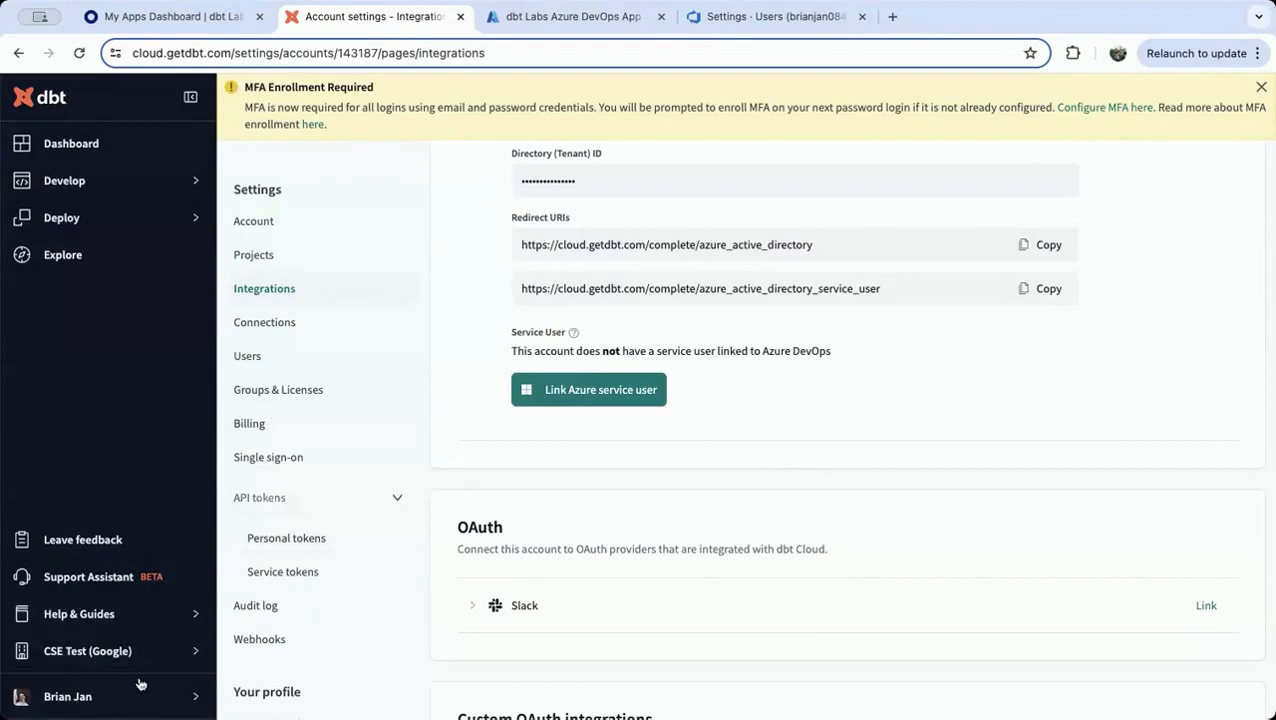